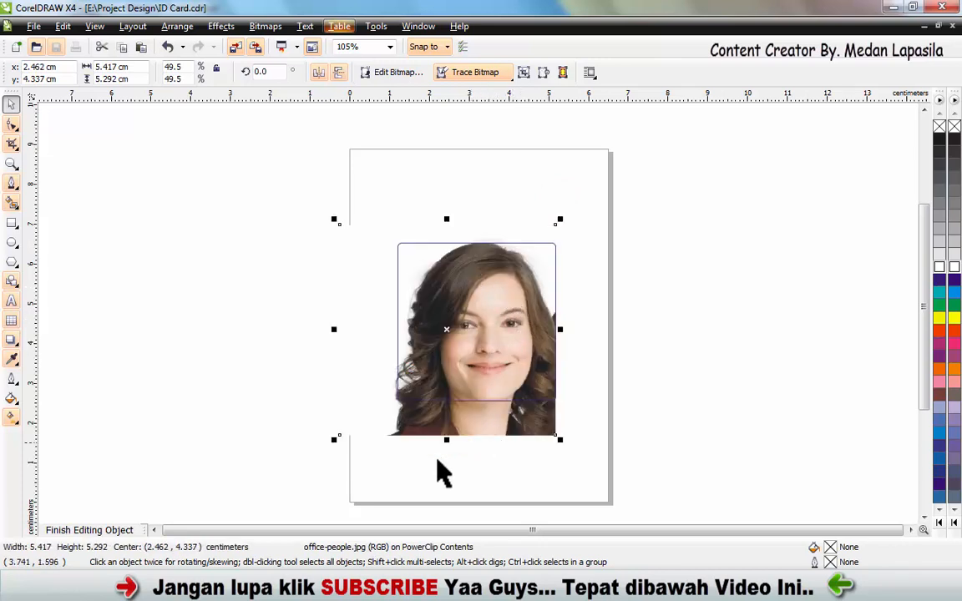
# - Finish editing the portrait inside the photo frame's PowerClip, keeping its current placement
pyautogui.click(779, 320)
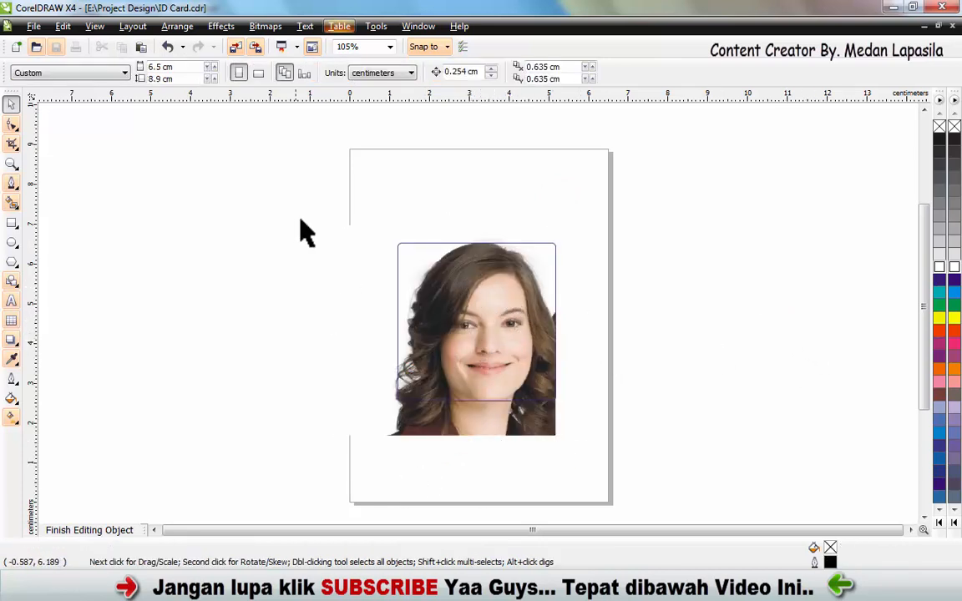
pyautogui.moveTo(282, 207); pyautogui.dragTo(691, 486)
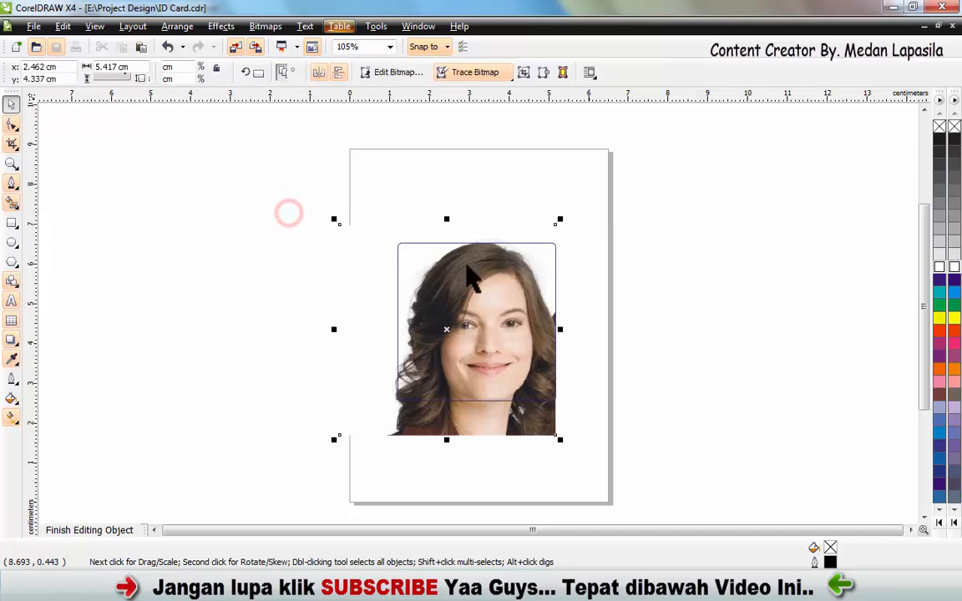
pyautogui.click(90, 530)
pyautogui.click(172, 386)
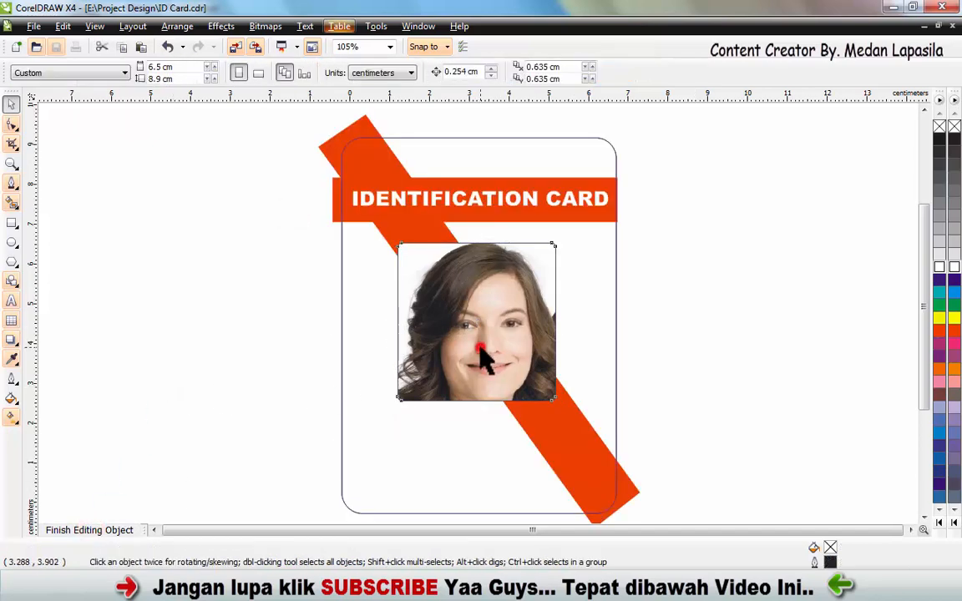
# - Align the photo frame to the center of the card outline, both horizontally and vertically
pyautogui.click(480, 349)
pyautogui.moveTo(483, 318)
pyautogui.mouseDown()
pyautogui.moveTo(491, 325)
pyautogui.moveTo(485, 321)
pyautogui.mouseUp()
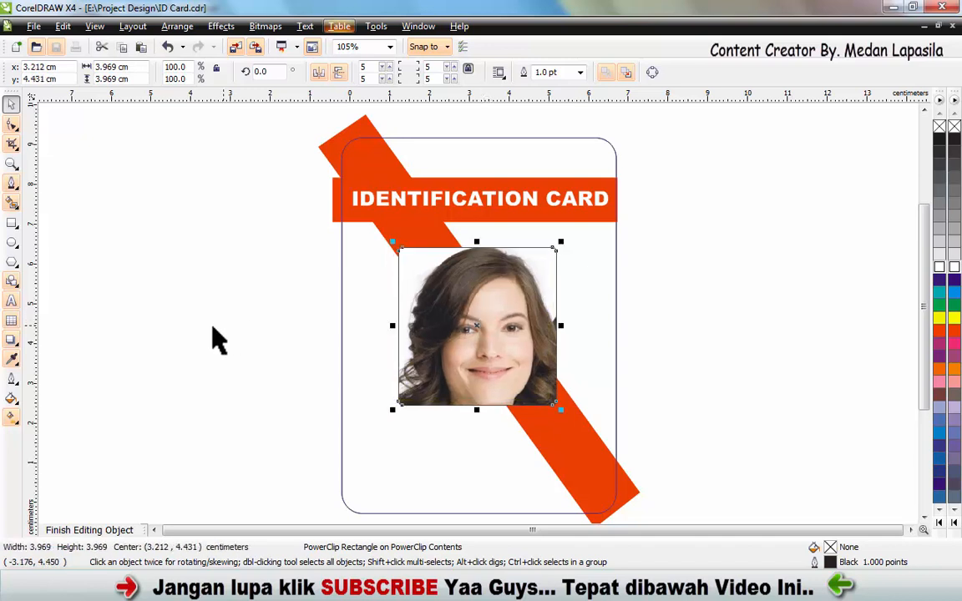
pyautogui.keyDown('shift'); pyautogui.click(603, 290); pyautogui.keyUp('shift')
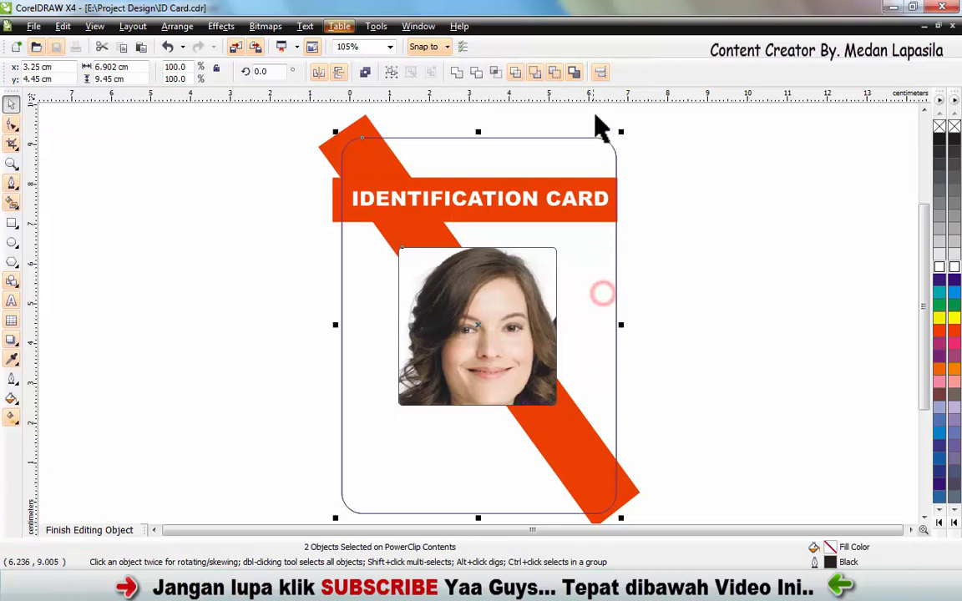
pyautogui.click(600, 73)
pyautogui.click(504, 269)
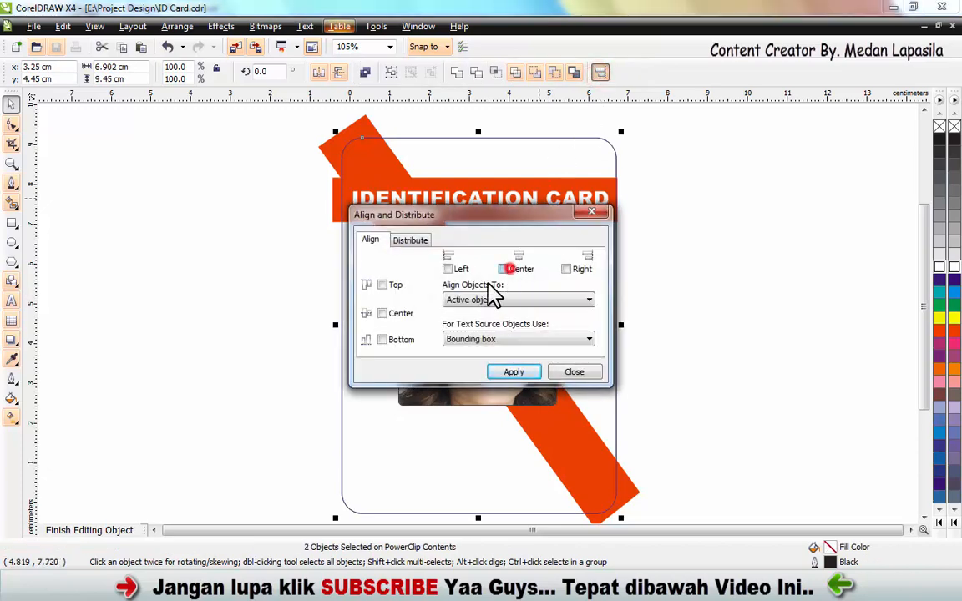
pyautogui.click(382, 314)
pyautogui.click(513, 372)
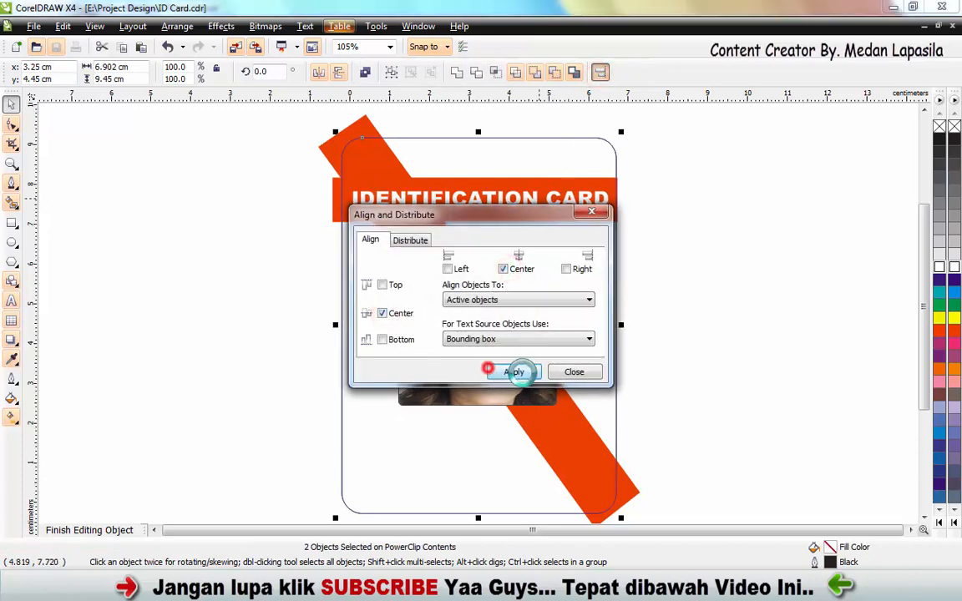
pyautogui.click(574, 372)
# - Move the photo frame straight up to just below the header banner and finish editing the card's PowerClip contents
pyautogui.click(786, 321)
pyautogui.click(507, 324)
pyautogui.moveTo(488, 341); pyautogui.dragTo(487, 329)
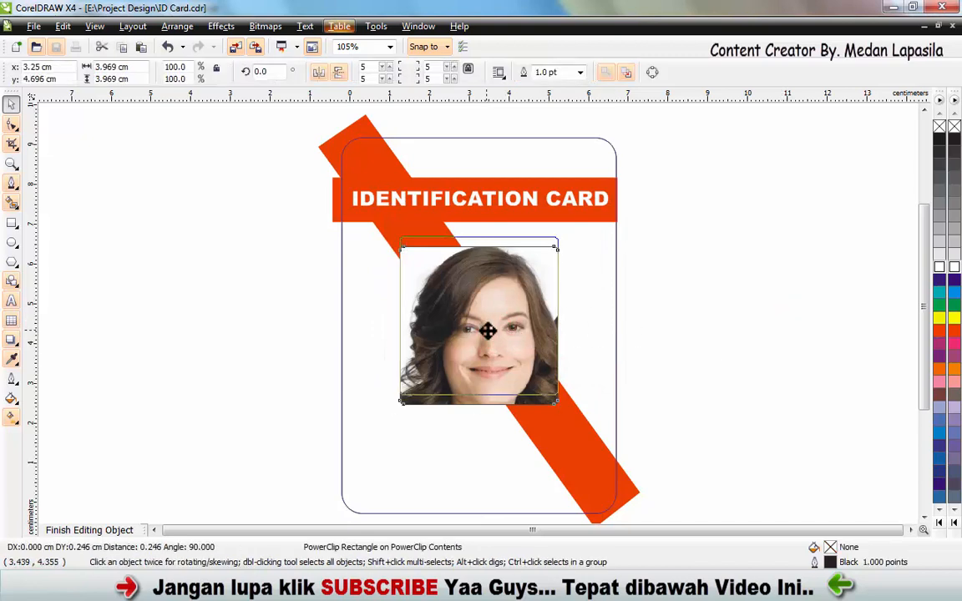
pyautogui.click(155, 378)
pyautogui.click(98, 526)
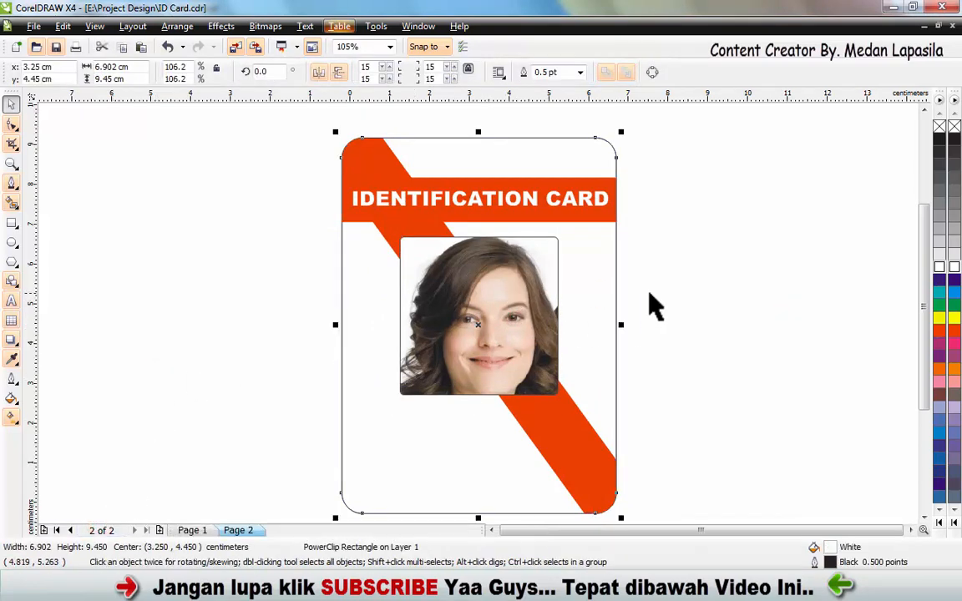
pyautogui.click(743, 289)
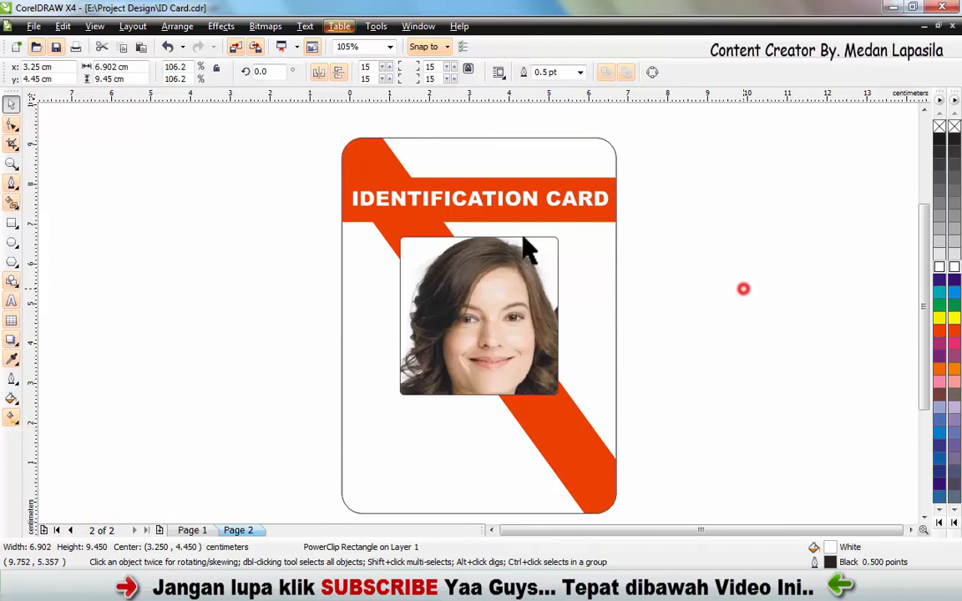
pyautogui.click(288, 328)
pyautogui.click(469, 316)
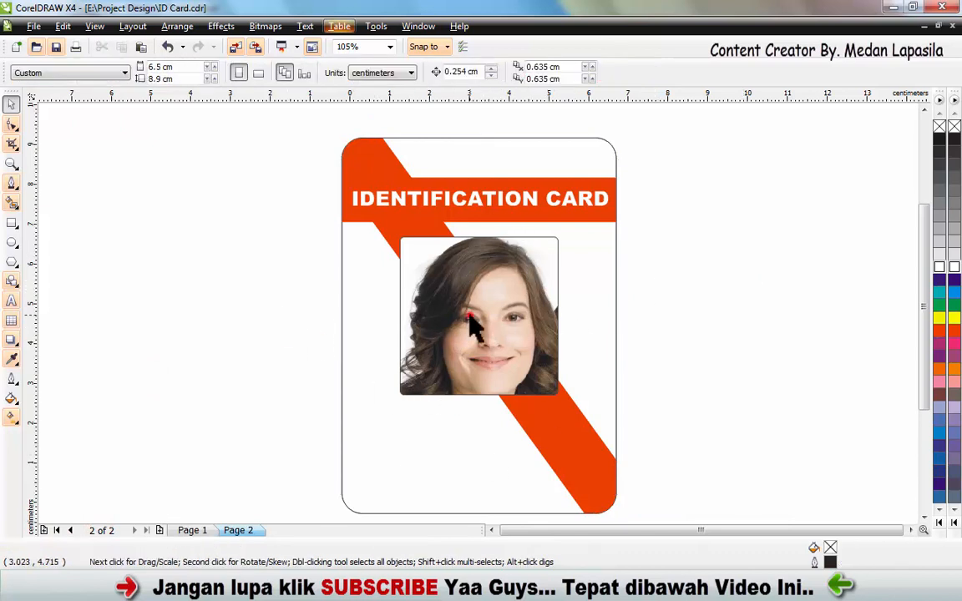
pyautogui.click(302, 327)
# - Open the card's PowerClip contents for editing and add the artistic text "ID NO :" below the photo
pyautogui.rightClick(418, 404)
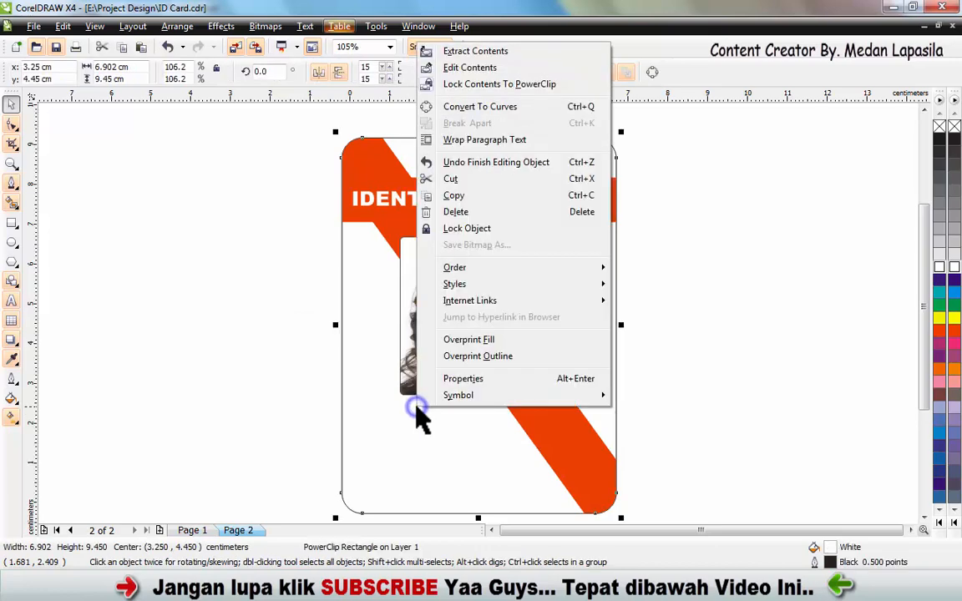
pyautogui.click(475, 70)
pyautogui.click(184, 264)
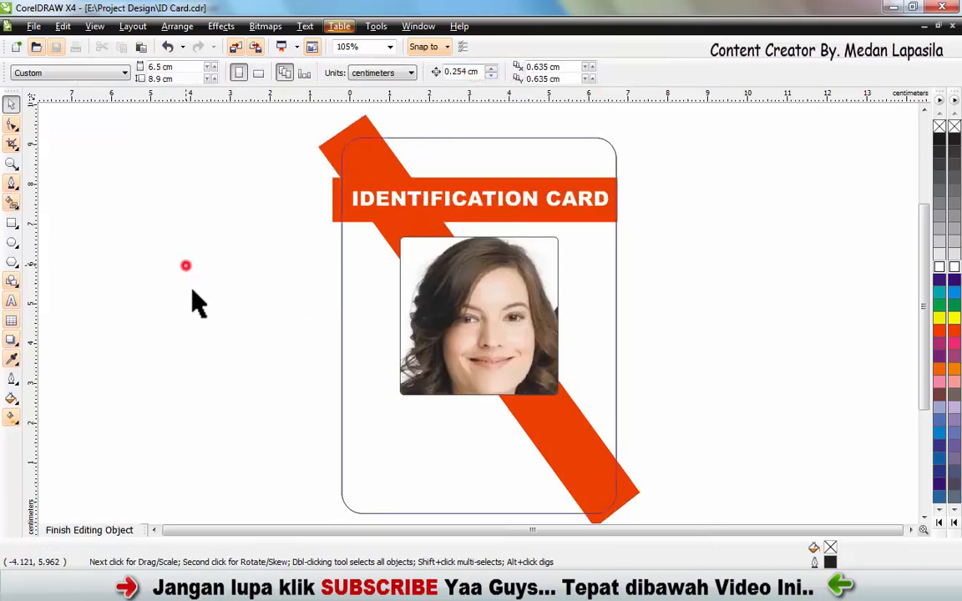
pyautogui.click(11, 302)
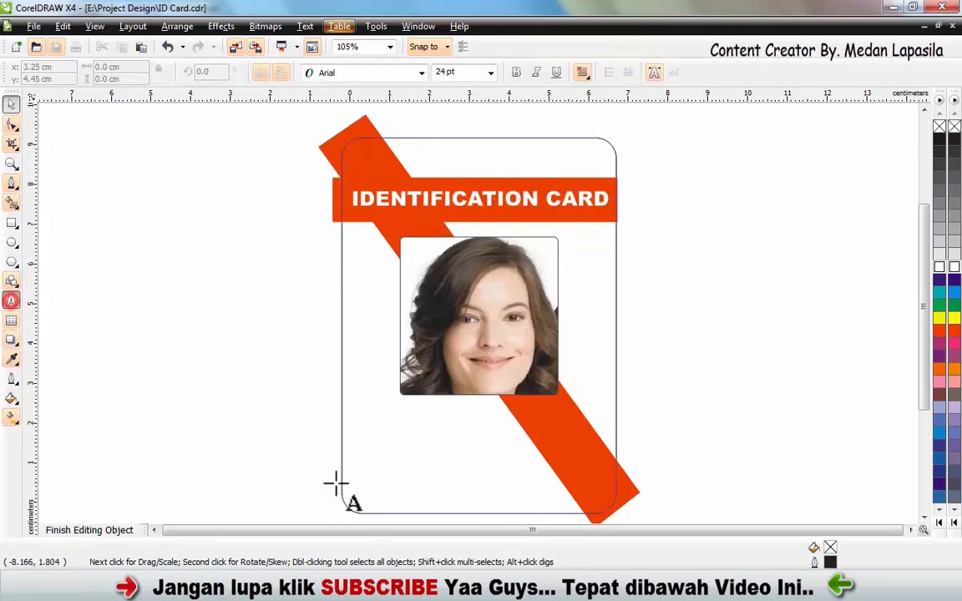
pyautogui.click(372, 431)
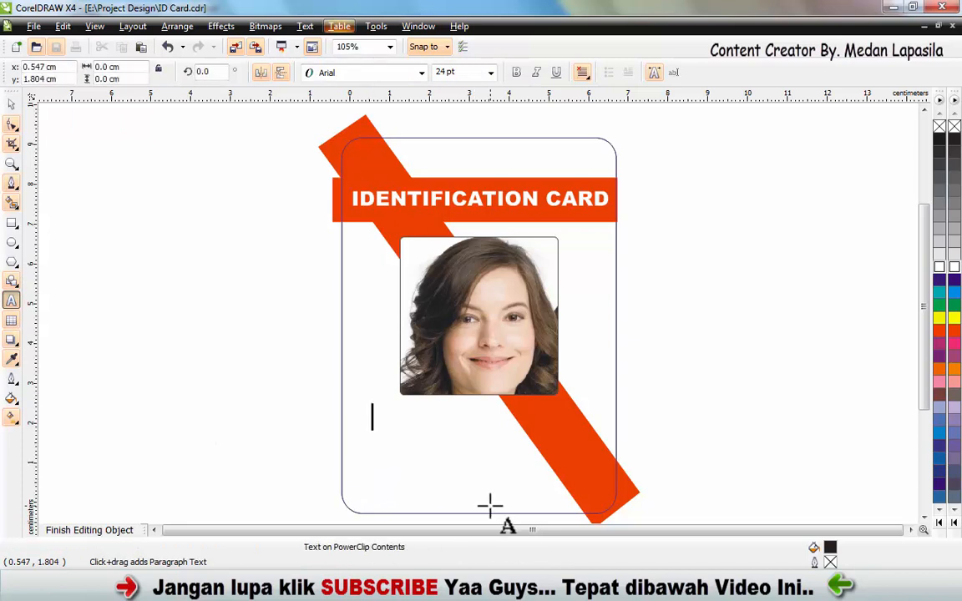
pyautogui.write('ID NO :')
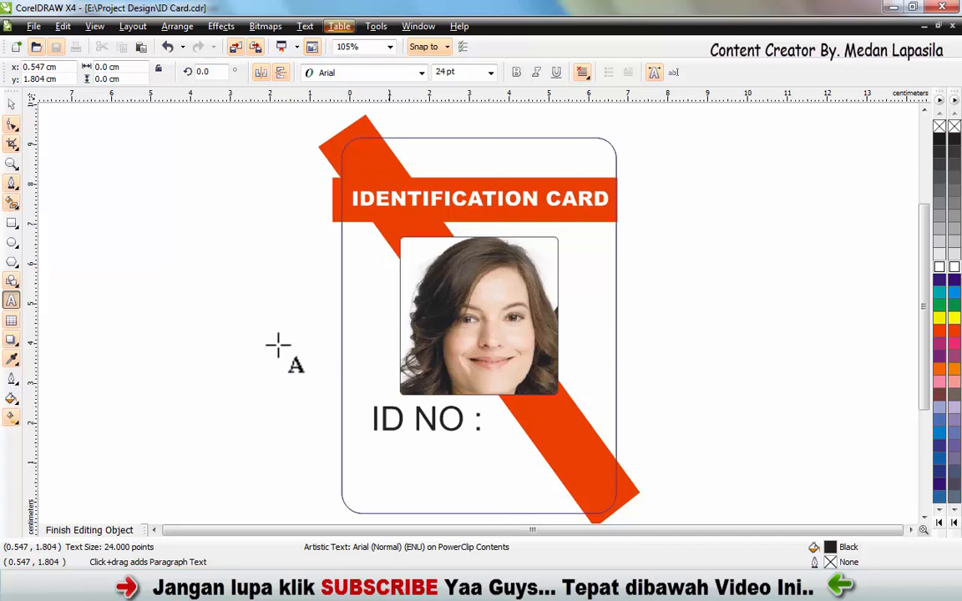
pyautogui.click(12, 104)
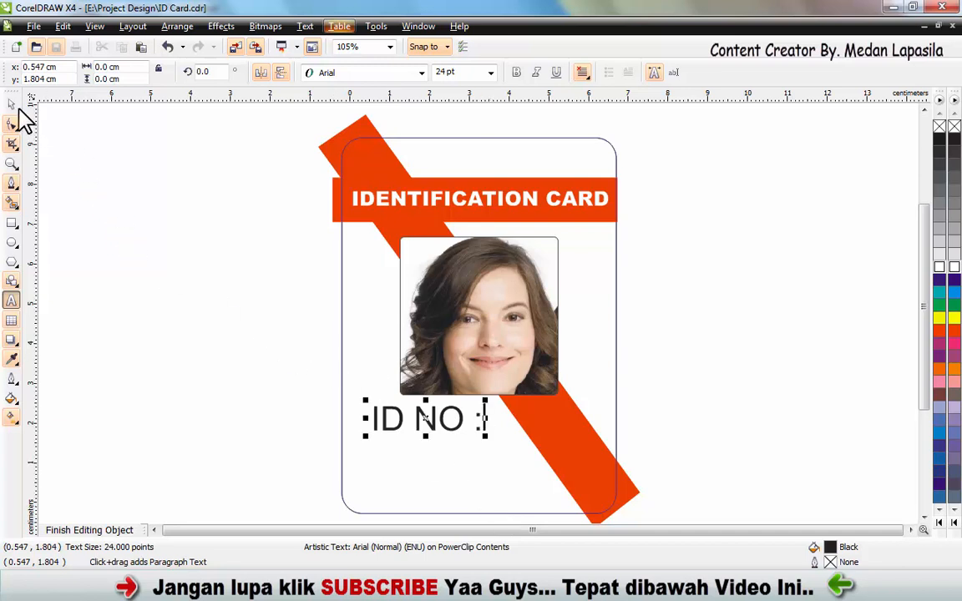
# - Scale the "ID NO :" text down to about 12 pt and set its font to Calibri
pyautogui.moveTo(487, 401); pyautogui.dragTo(402, 432)
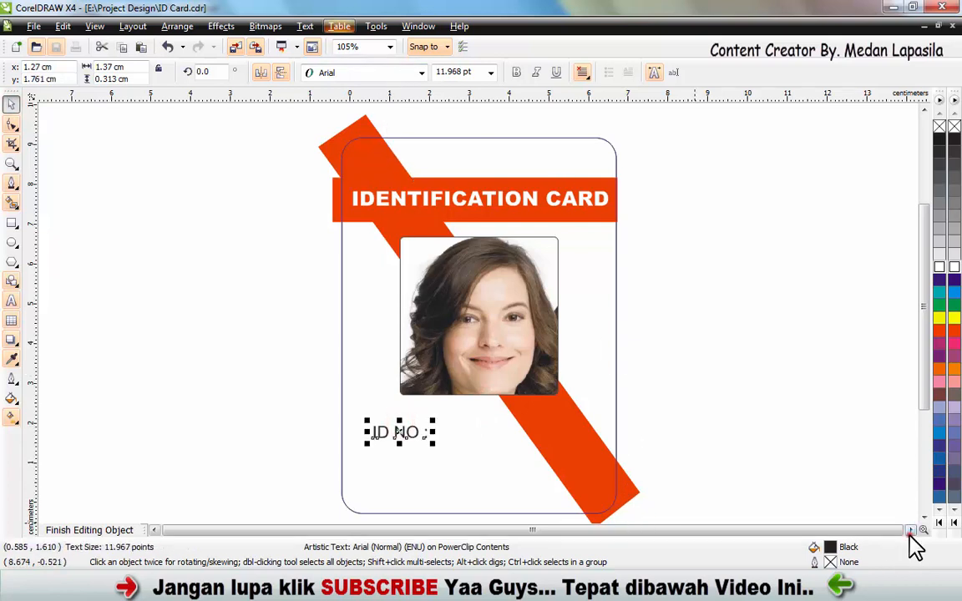
pyautogui.hscroll(3, 919, 547)
pyautogui.click(423, 73)
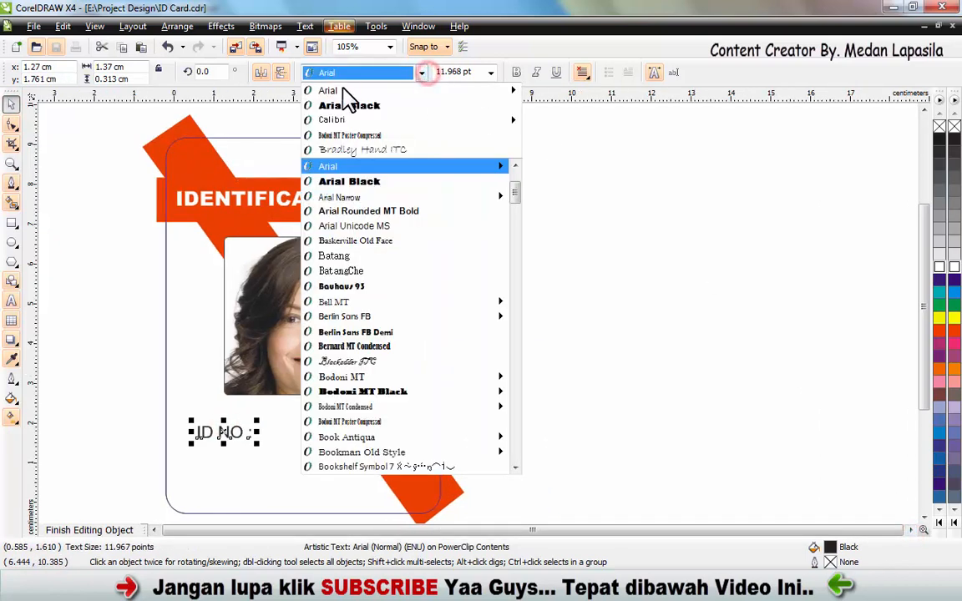
pyautogui.moveTo(334, 122)
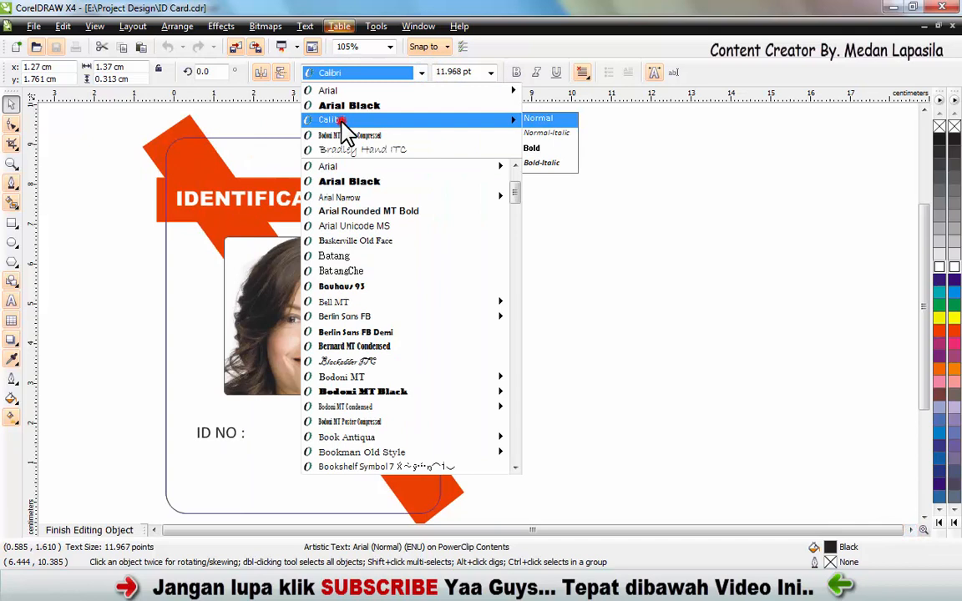
pyautogui.click(339, 121)
# - Shift the "ID NO :" label slightly toward the card's left edge and place a duplicate directly beneath it
pyautogui.click(229, 432)
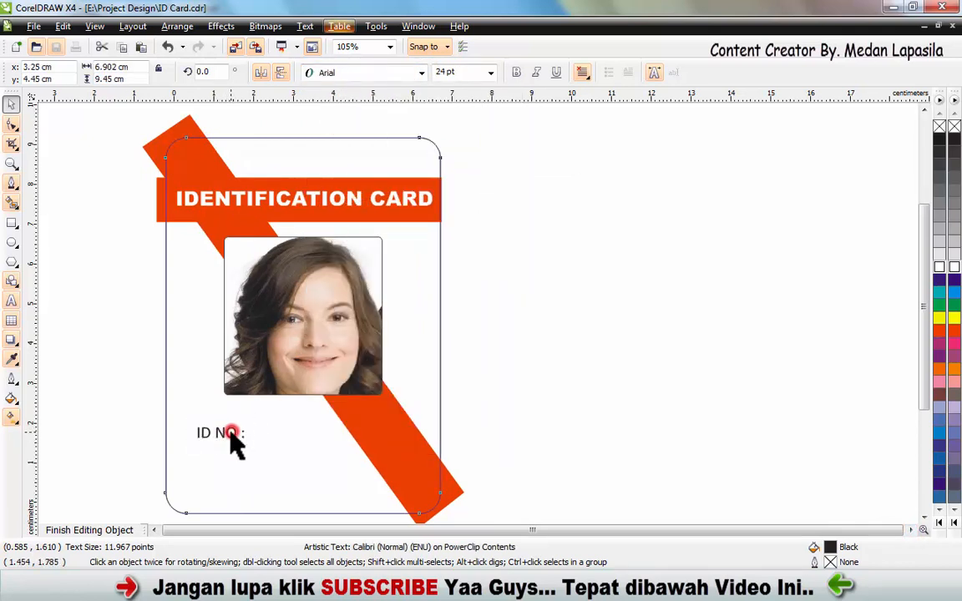
pyautogui.click(221, 434)
pyautogui.moveTo(217, 435)
pyautogui.mouseDown()
pyautogui.moveTo(207, 431)
pyautogui.moveTo(218, 455)
pyautogui.mouseUp()
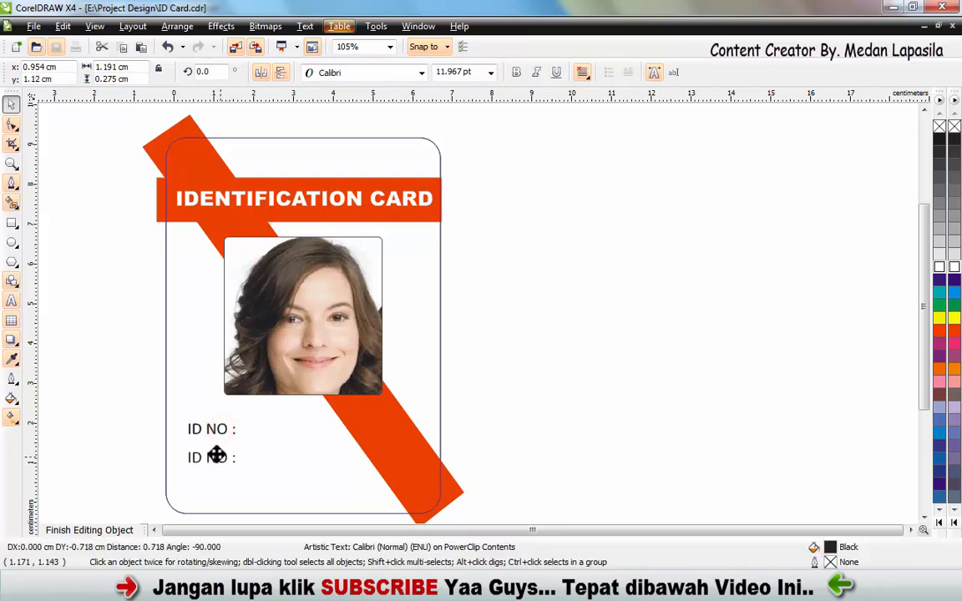
# - Replace the text of the duplicated label with "B.O.D :"
pyautogui.doubleClick(193, 452)
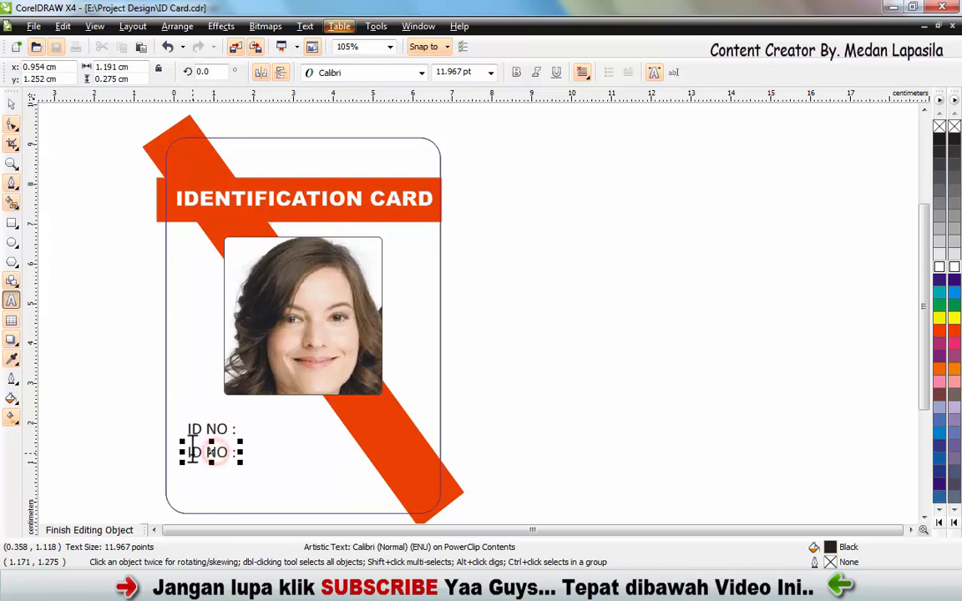
pyautogui.moveTo(191, 451); pyautogui.dragTo(333, 466)
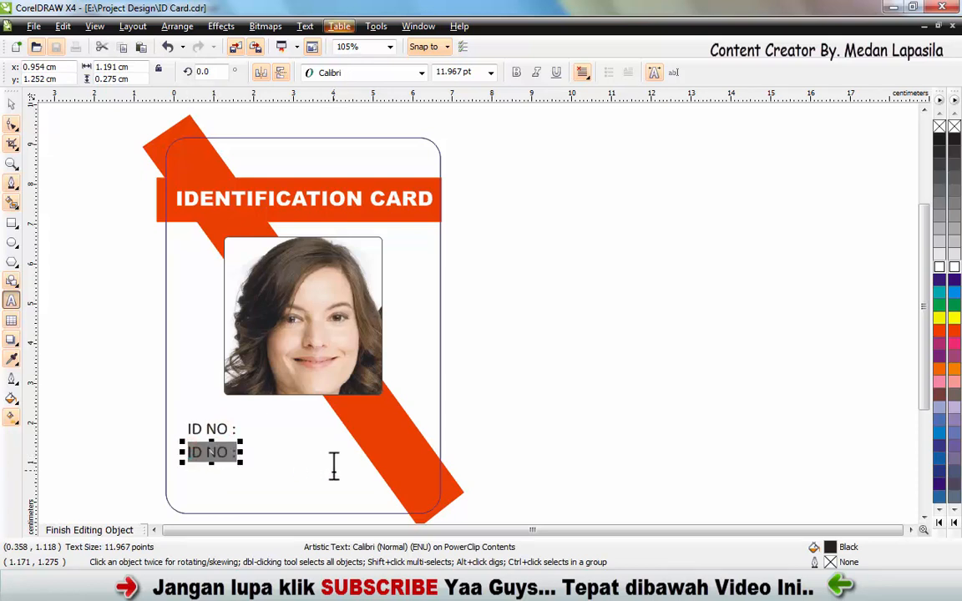
pyautogui.write('B.O.D')
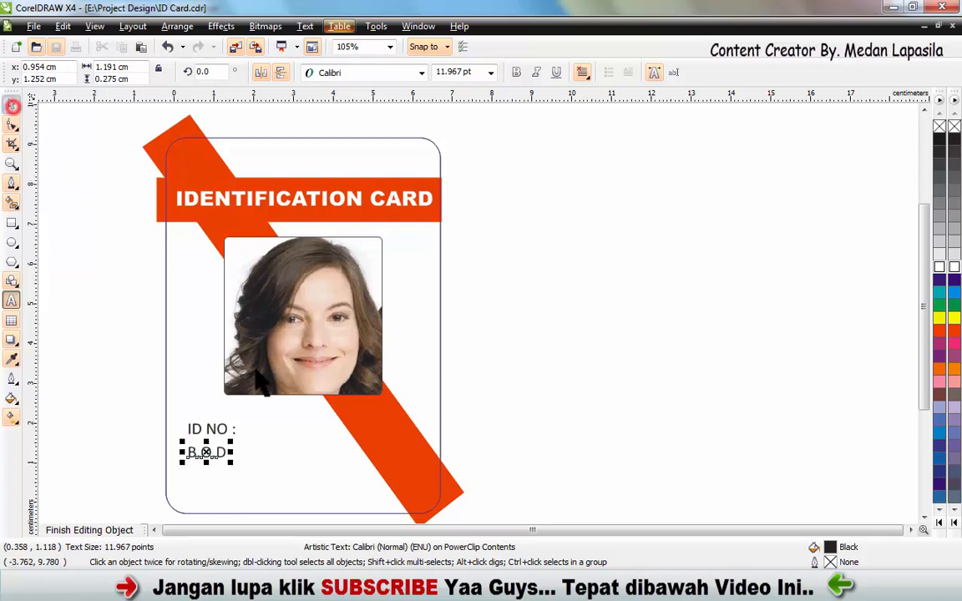
pyautogui.click(12, 103)
pyautogui.doubleClick(221, 451)
pyautogui.click(221, 452)
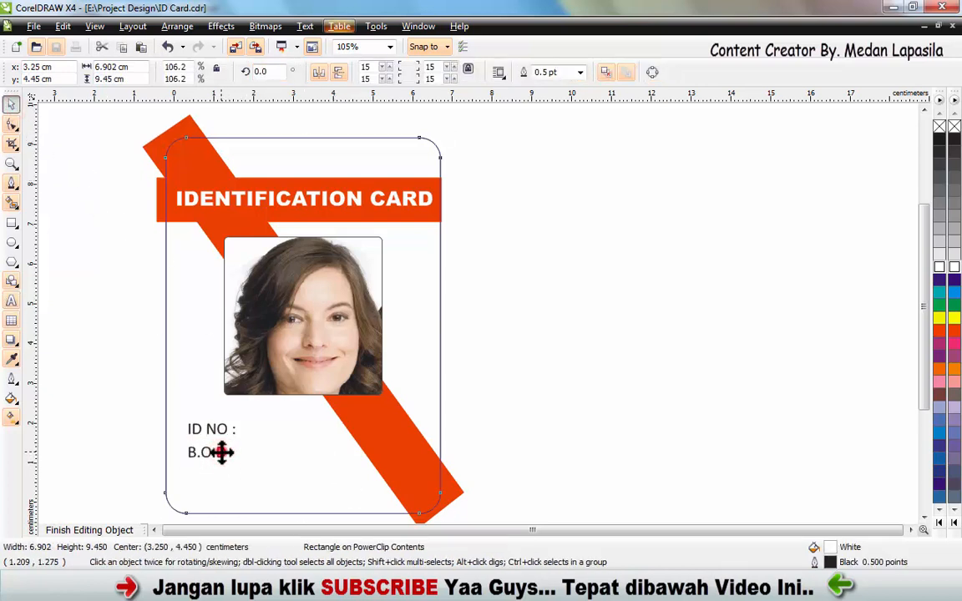
pyautogui.doubleClick(223, 449)
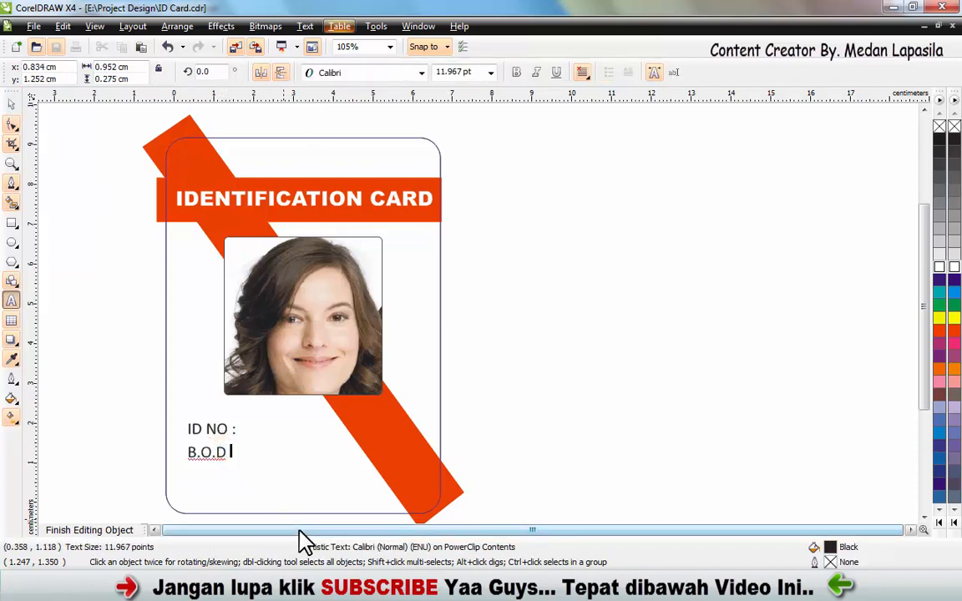
pyautogui.write(':')
pyautogui.click(16, 121)
pyautogui.click(16, 110)
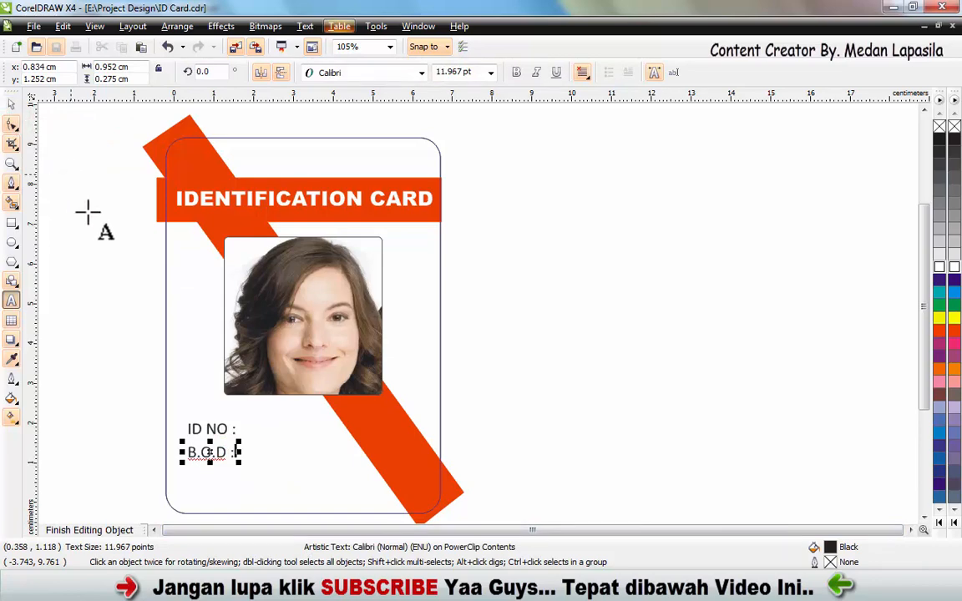
pyautogui.click(11, 106)
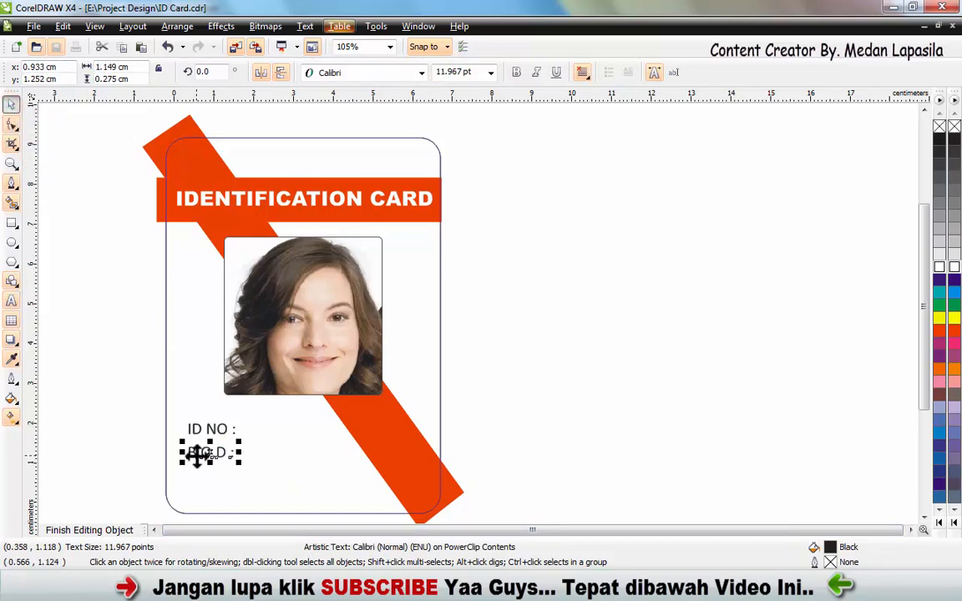
# - Copy and paste the "B.O.D :" label, placing the copy directly below it as a third line
pyautogui.rightClick(198, 453)
pyautogui.click(255, 278)
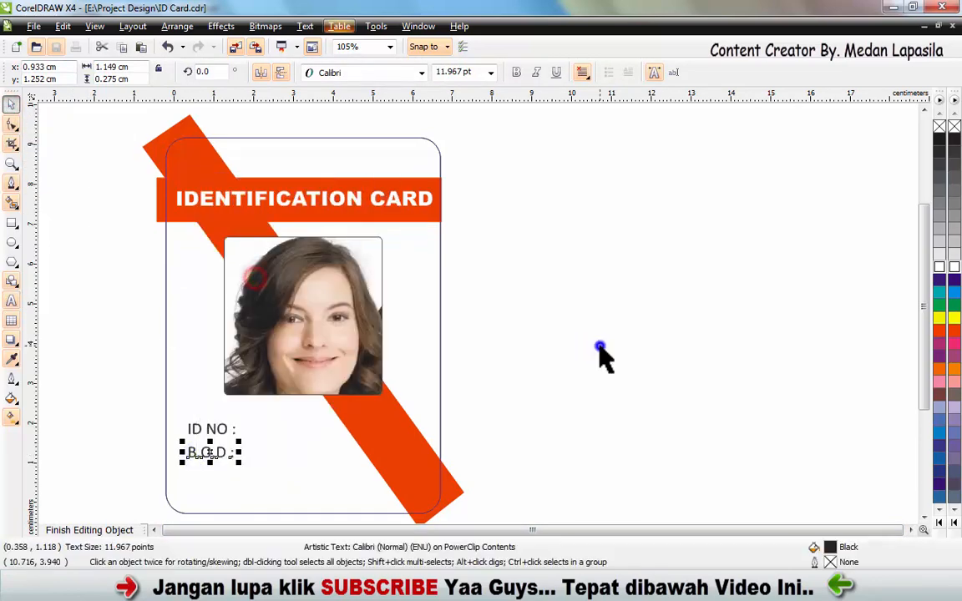
pyautogui.rightClick(612, 344)
pyautogui.click(650, 445)
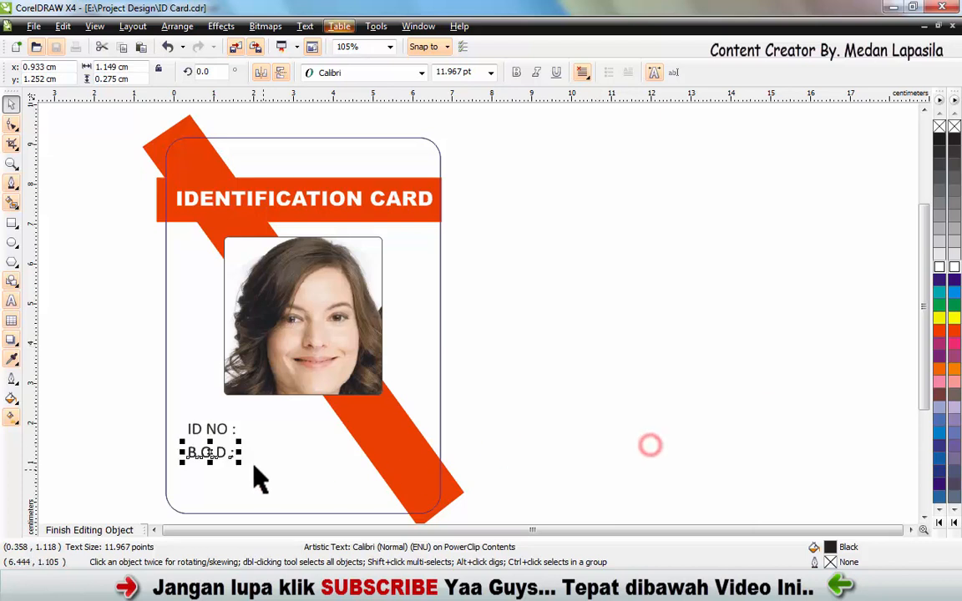
pyautogui.moveTo(213, 468); pyautogui.dragTo(283, 459)
# - Replace the text of the third line with "ISSUED : JANUARI 2040"
pyautogui.doubleClick(211, 474)
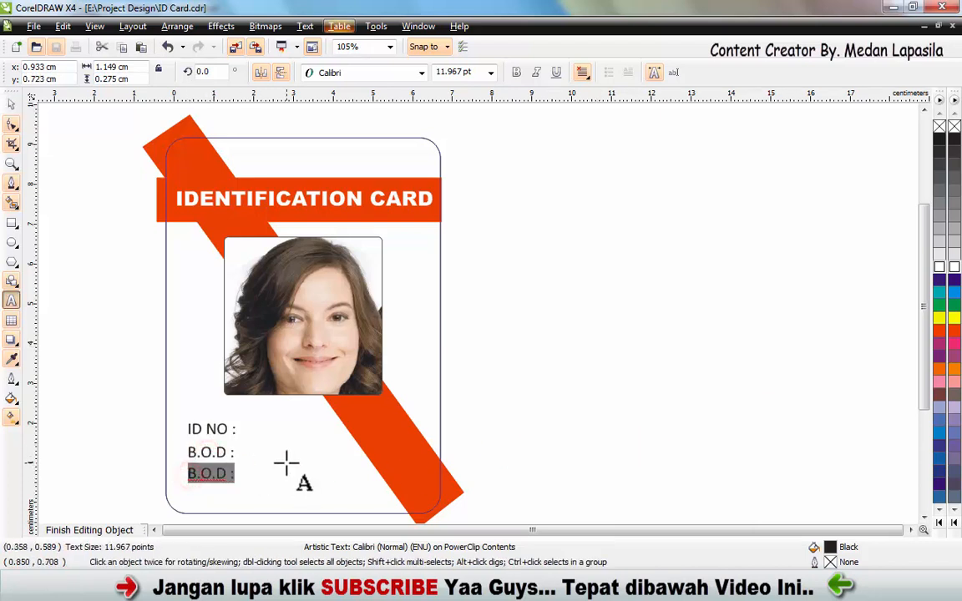
pyautogui.write('ISSUED : JANUARI 2040')
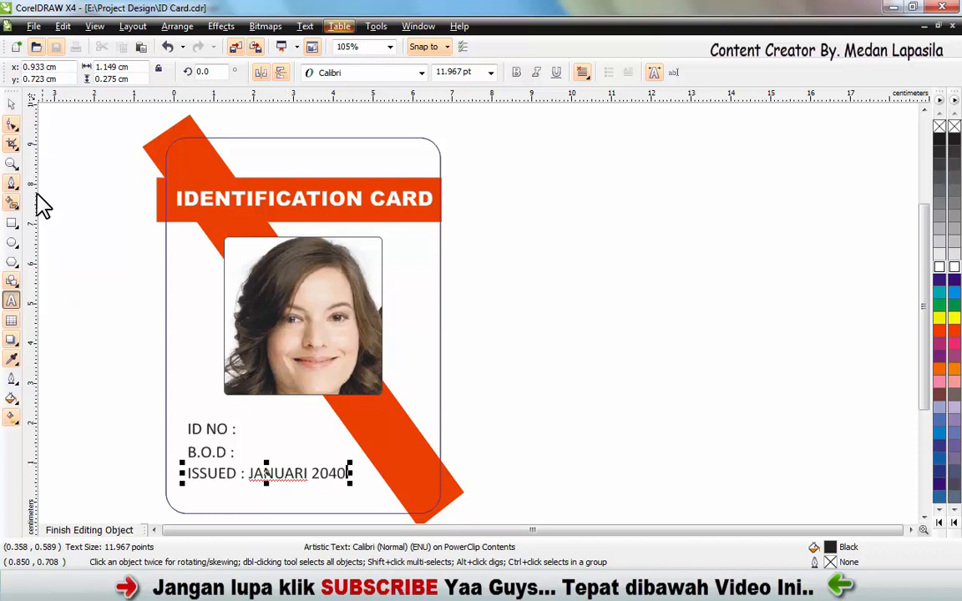
pyautogui.click(12, 103)
pyautogui.click(85, 400)
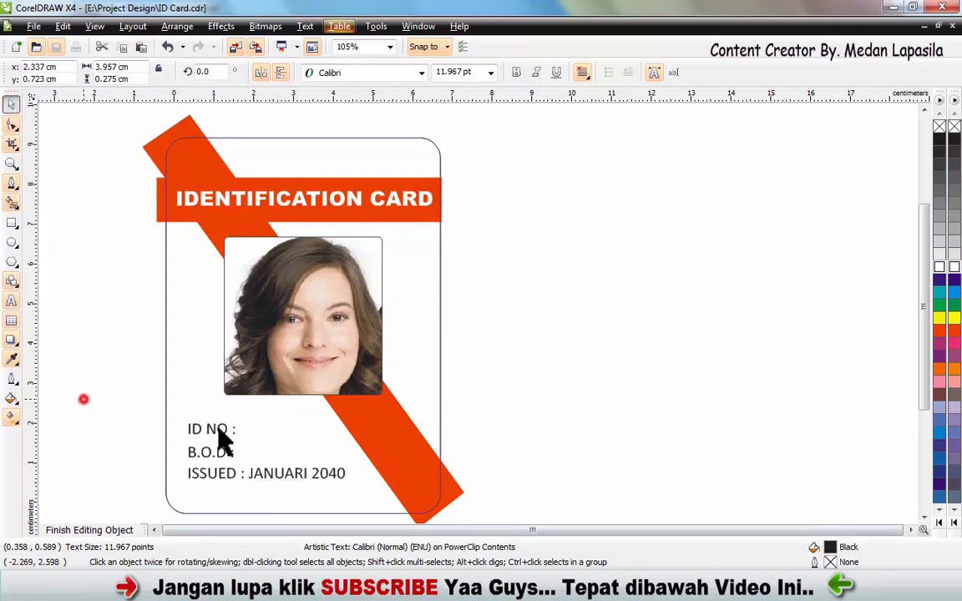
# - Complete the "ID NO :" line below the portrait by adding the cardholder's ID number after the colon
pyautogui.doubleClick(220, 425)
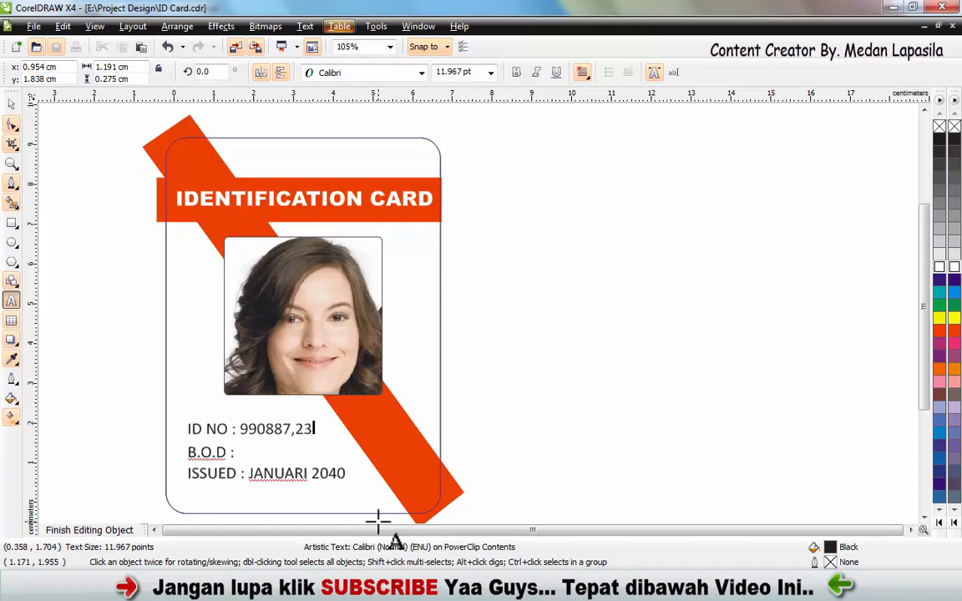
pyautogui.click(11, 102)
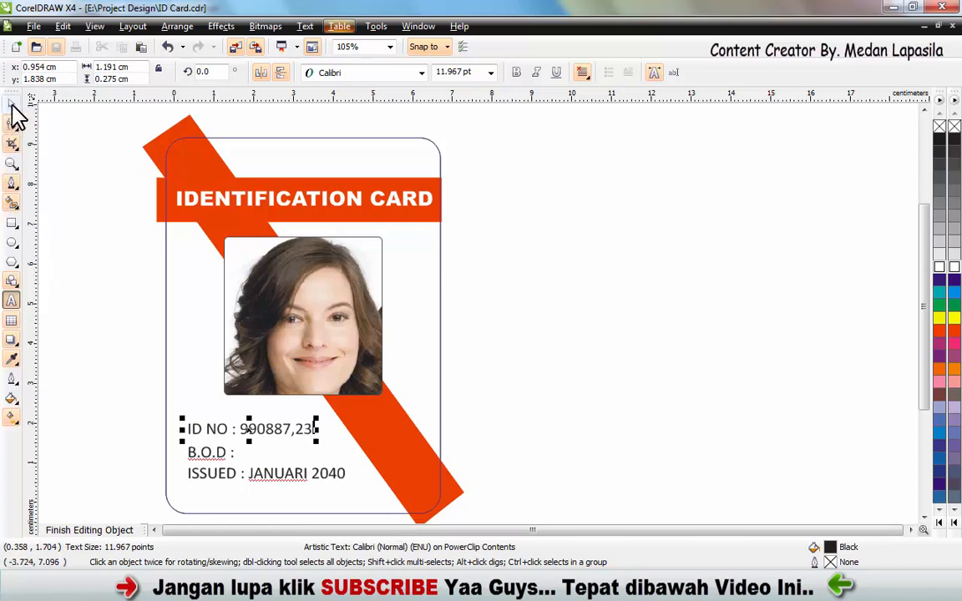
pyautogui.click(95, 300)
# - Complete the "B.O.D :" line by adding "MANAGER OFFICER" after the colon
pyautogui.doubleClick(233, 453)
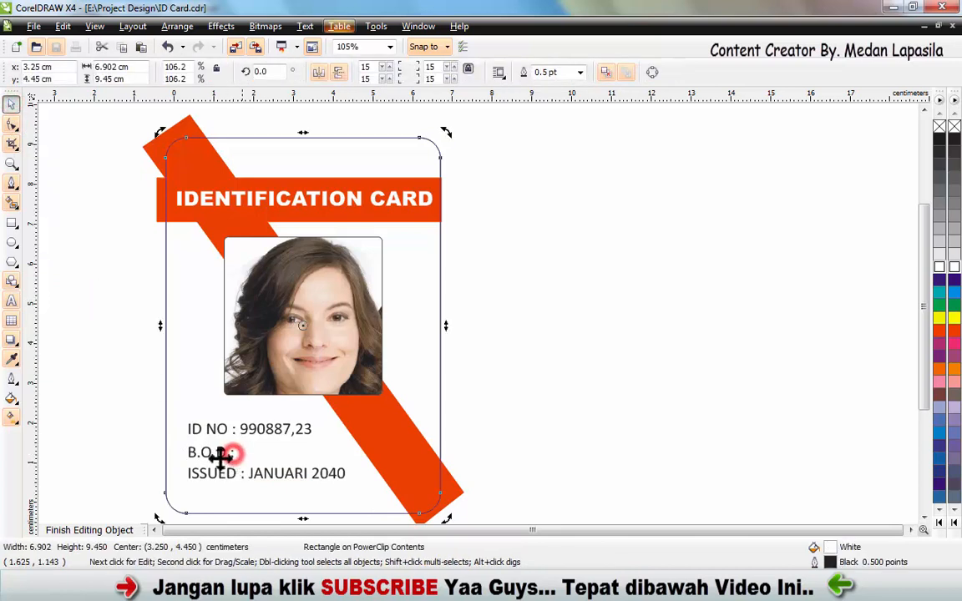
pyautogui.doubleClick(219, 453)
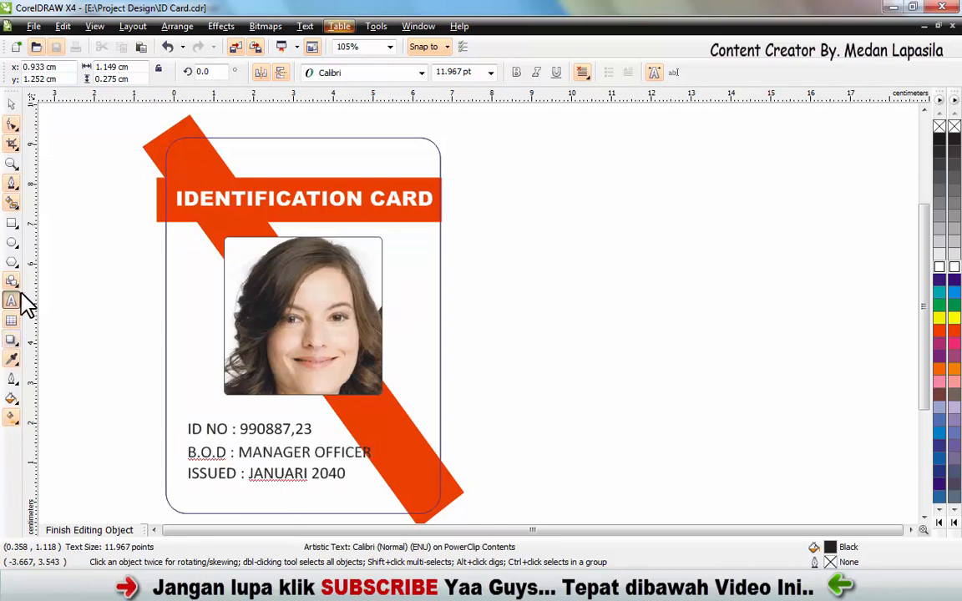
pyautogui.click(12, 102)
pyautogui.click(99, 298)
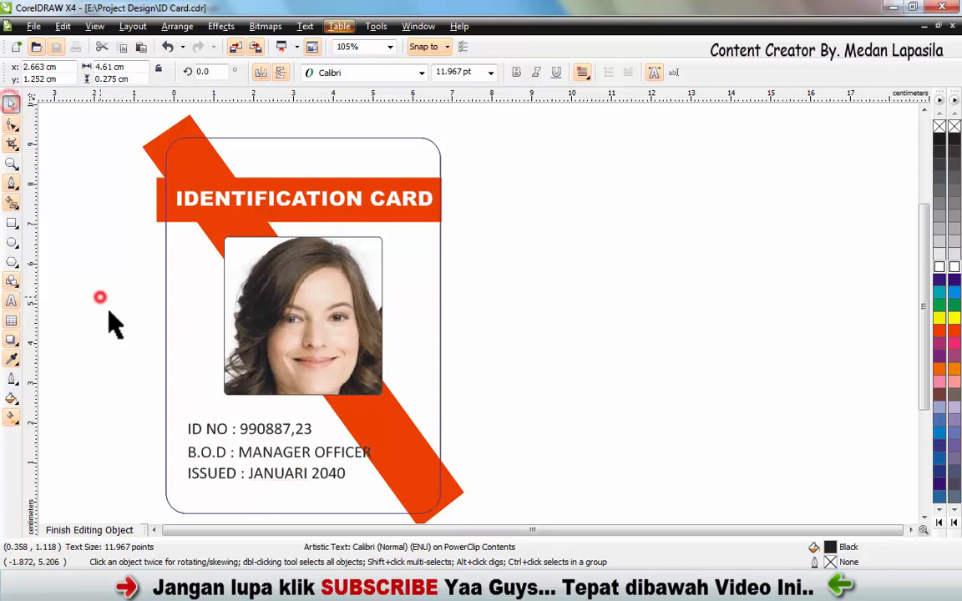
# - Insert spaces before the colons in the "ID NO" and "B.O.D" lines to align them with the colon of the "ISSUED" line
pyautogui.doubleClick(236, 431)
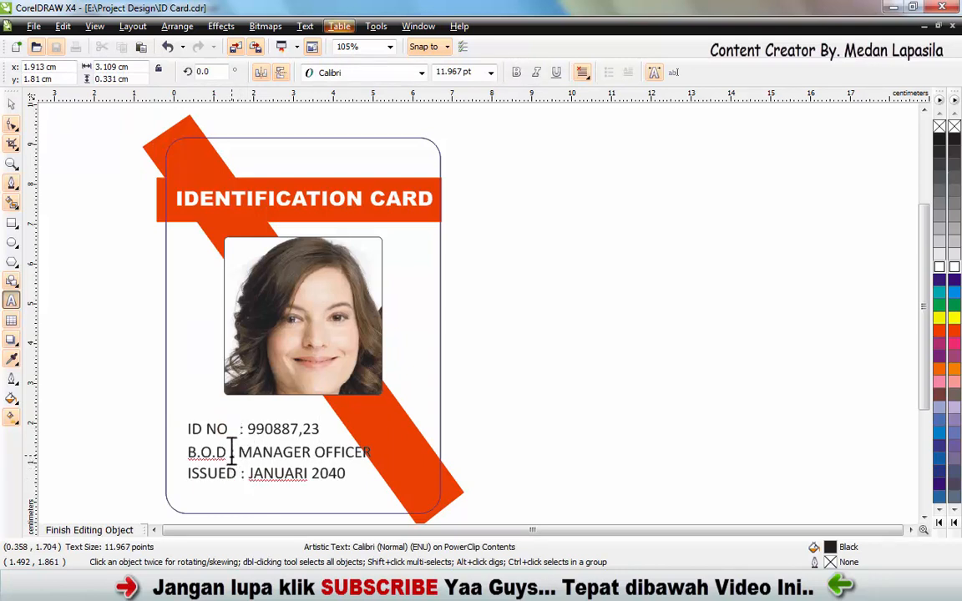
pyautogui.click(235, 454)
pyautogui.write(':')
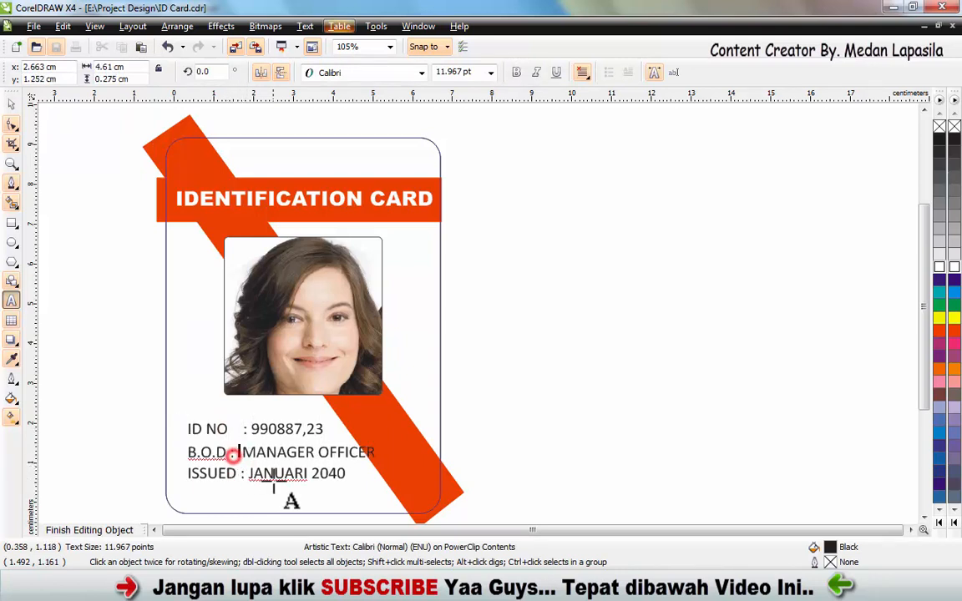
pyautogui.press('Delete')
pyautogui.press('Delete')
pyautogui.press('Delete')
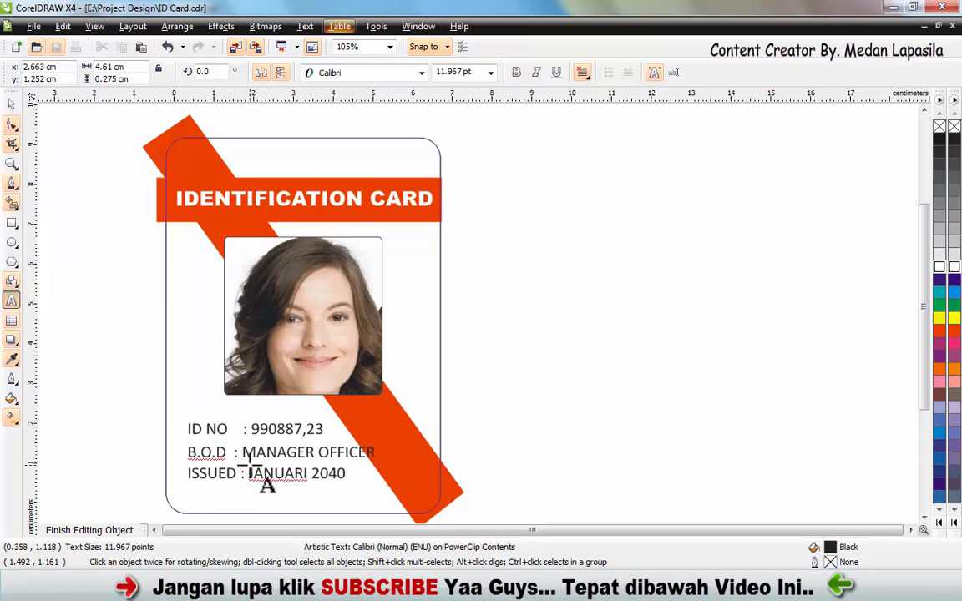
pyautogui.press('Escape')
pyautogui.press('BackSpace')
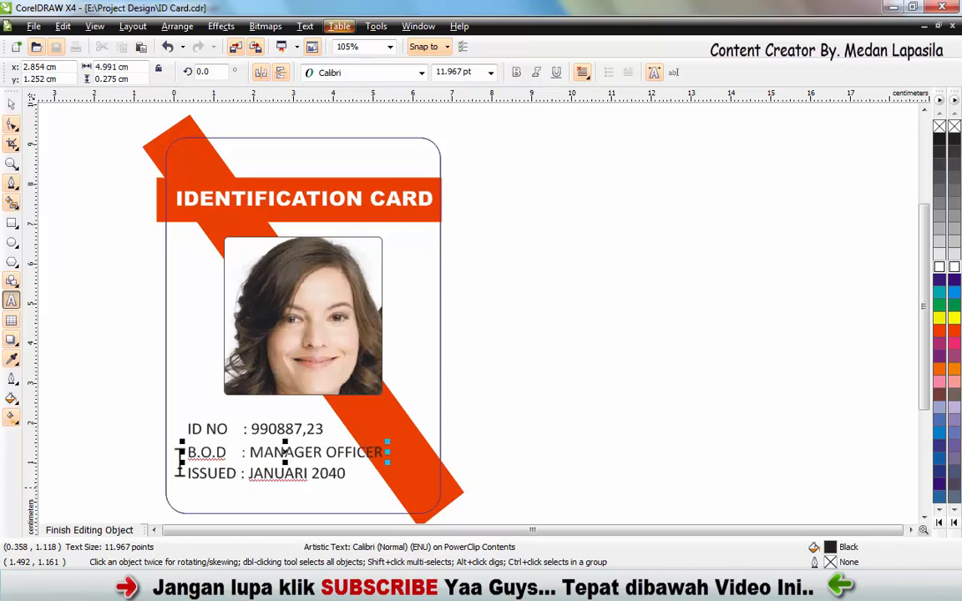
pyautogui.click(12, 104)
pyautogui.click(132, 267)
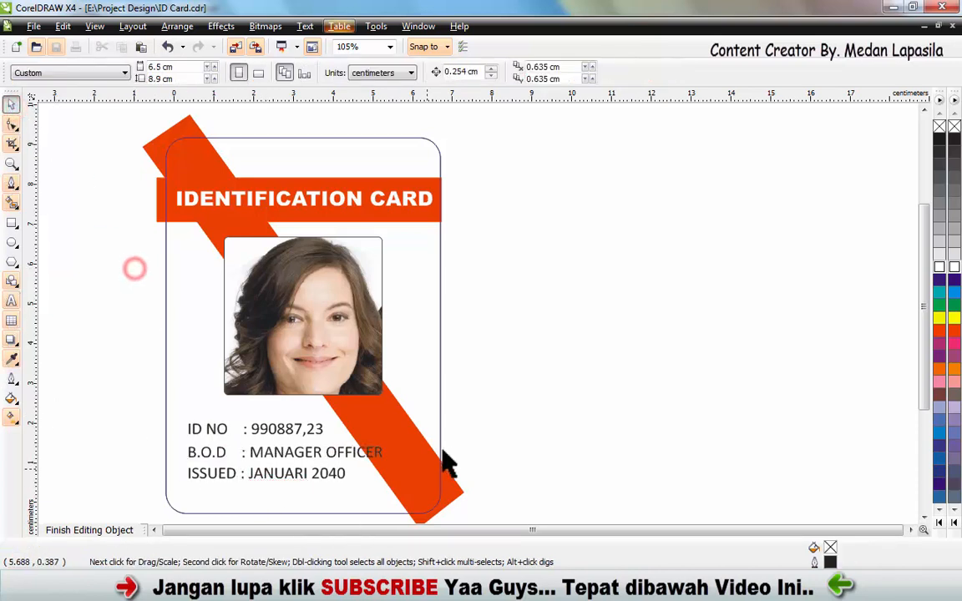
# - Move the three text lines closer to the card's left edge and scale them down together to about 11.1 pt
pyautogui.click(601, 431)
pyautogui.moveTo(109, 393); pyautogui.dragTo(405, 501)
pyautogui.moveTo(355, 455); pyautogui.dragTo(341, 460)
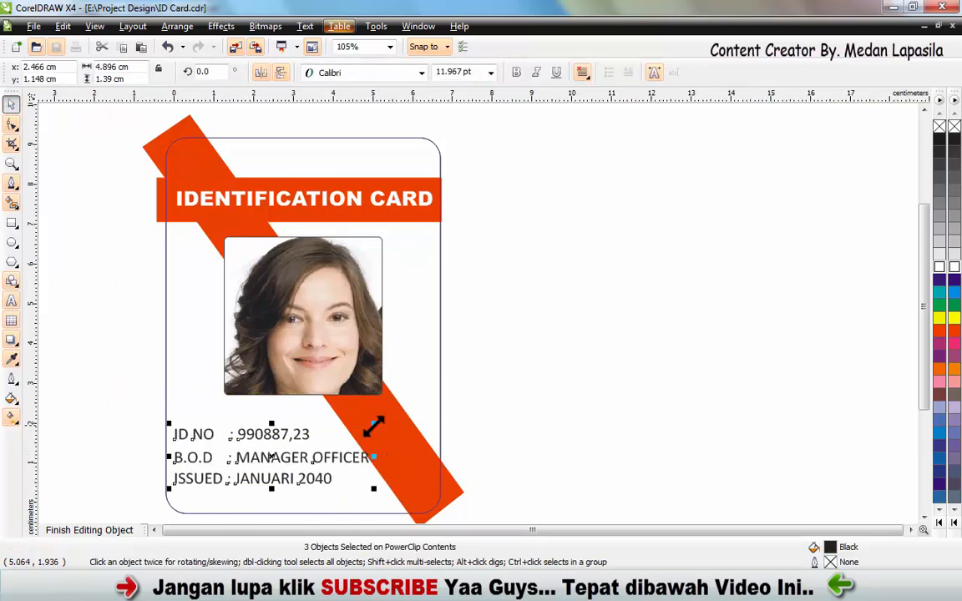
pyautogui.moveTo(373, 426); pyautogui.dragTo(360, 427)
pyautogui.moveTo(313, 462); pyautogui.dragTo(313, 457)
pyautogui.click(116, 414)
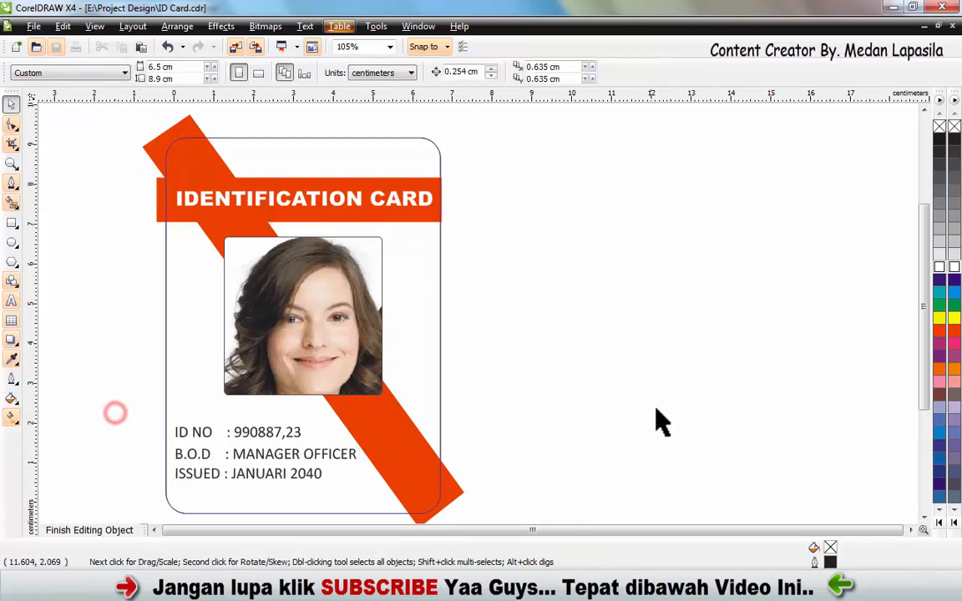
# - Finish editing the card's clipped contents and view the reference card on Page 1
pyautogui.click(89, 530)
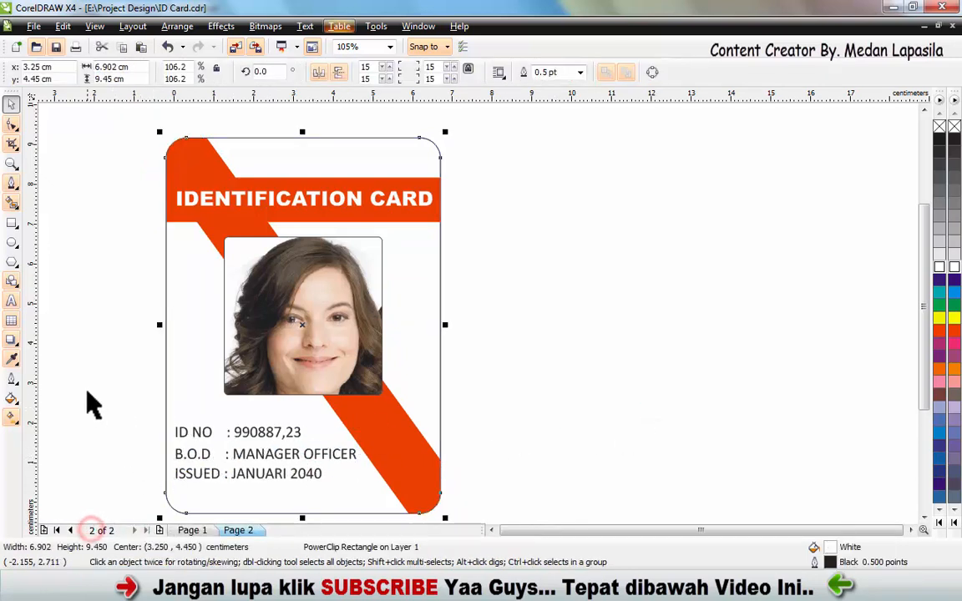
pyautogui.click(88, 392)
pyautogui.click(492, 530)
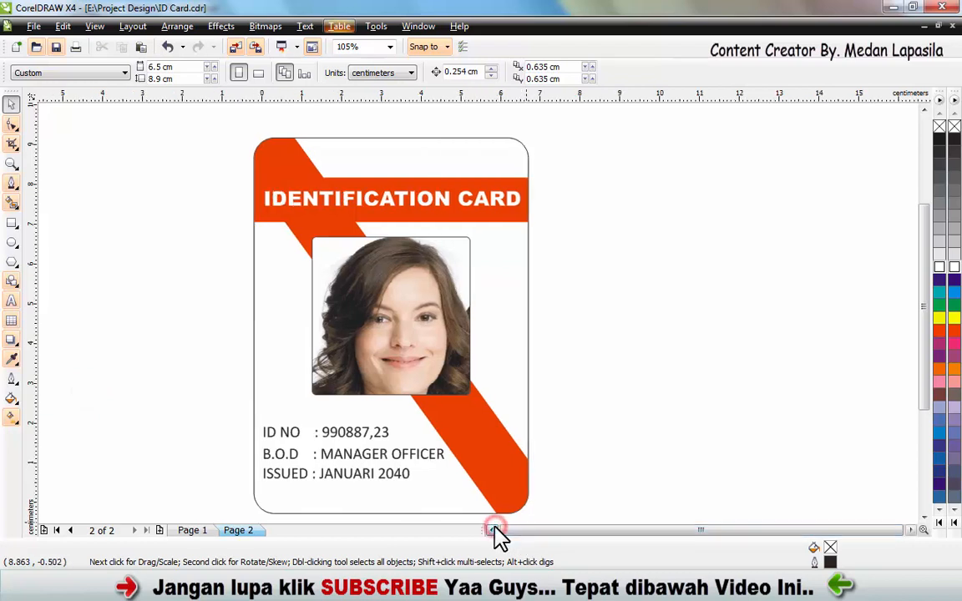
pyautogui.click(492, 531)
pyautogui.moveTo(924, 360); pyautogui.dragTo(928, 382)
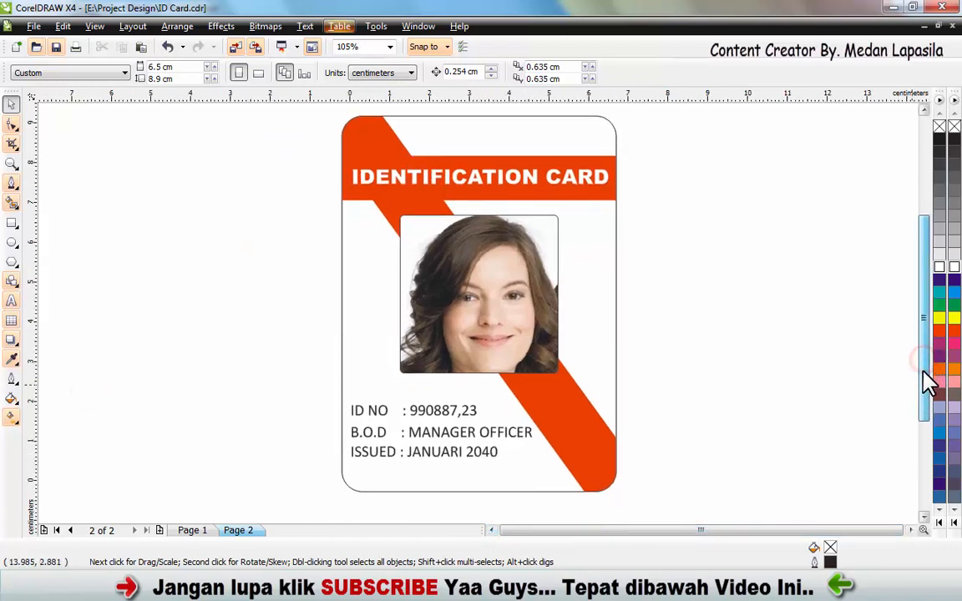
pyautogui.click(191, 532)
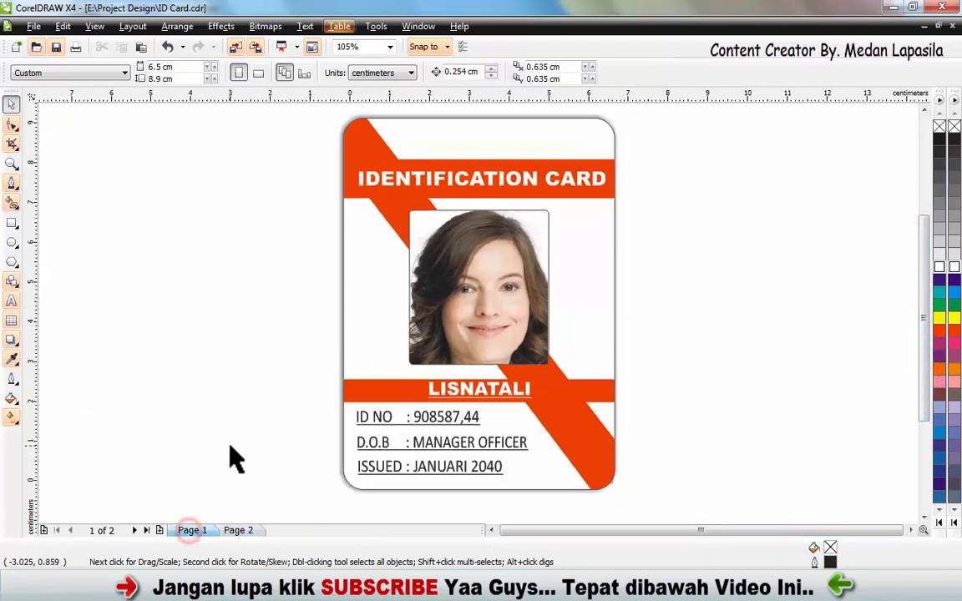
pyautogui.click(229, 446)
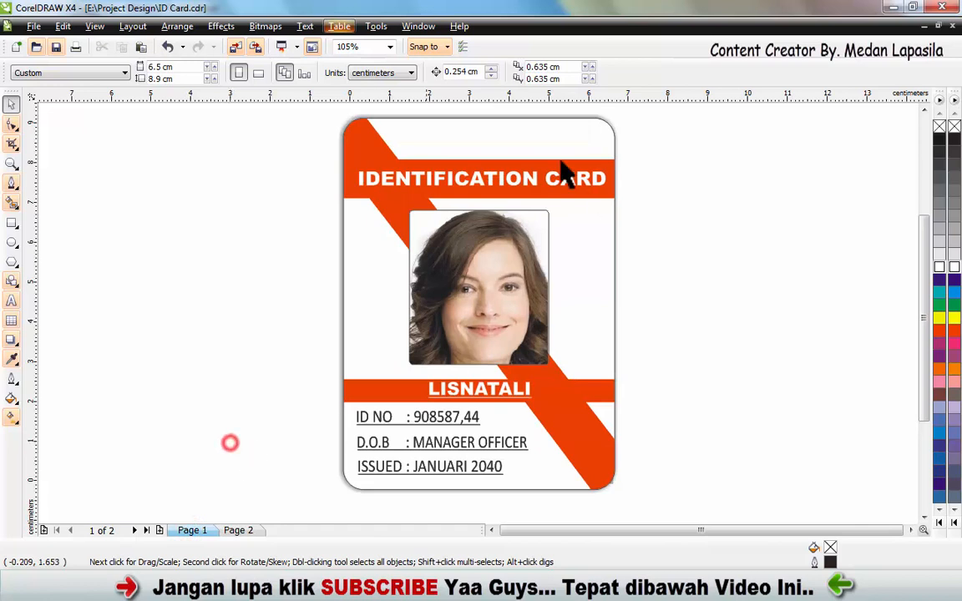
# - Open the clipped contents of the Page 2 card for editing and underline the ID NO, B.O.D and ISSUED text lines
pyautogui.click(238, 531)
pyautogui.moveTo(291, 385); pyautogui.dragTo(573, 485)
pyautogui.click(433, 429)
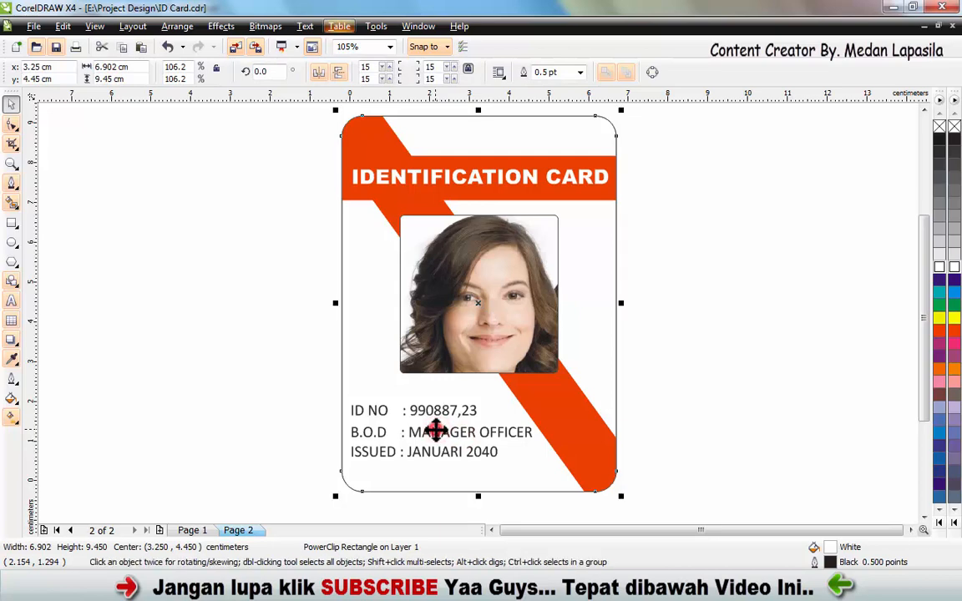
pyautogui.rightClick(439, 443)
pyautogui.click(475, 90)
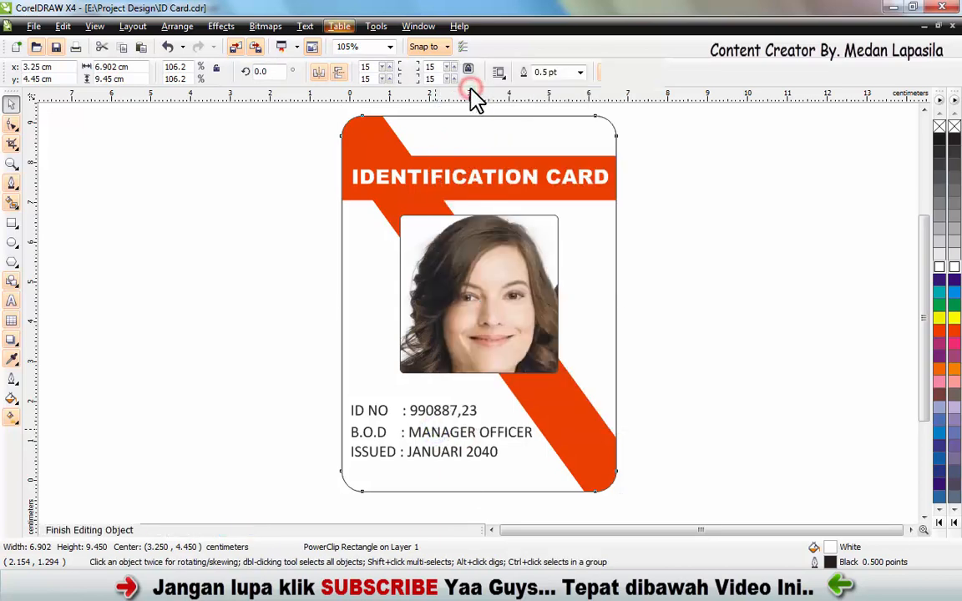
pyautogui.moveTo(305, 361); pyautogui.dragTo(552, 486)
pyautogui.click(556, 74)
pyautogui.click(704, 290)
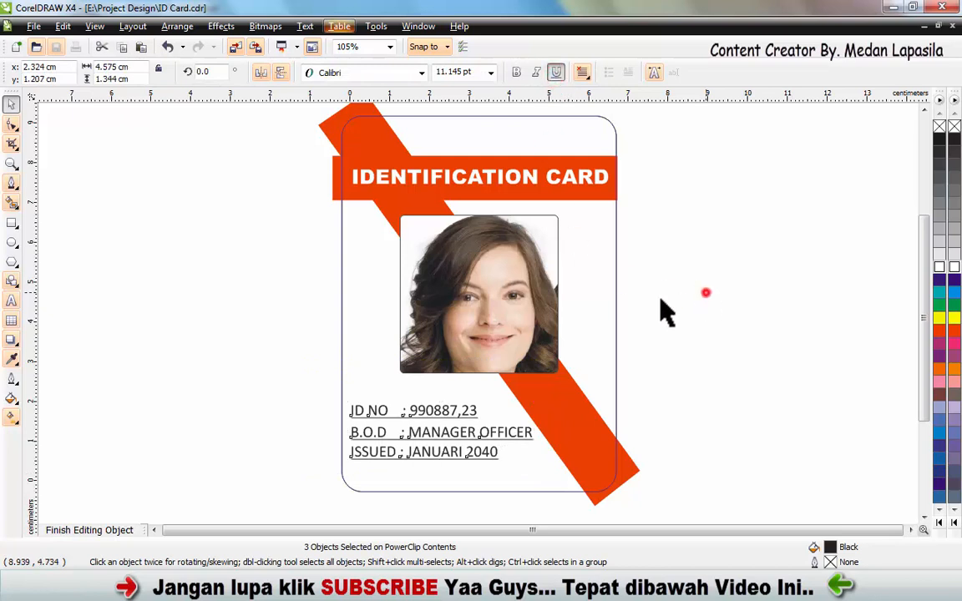
# - Move the "ISSUED : JANUARI 2040" line down about 0.13 cm and finish editing the card's clipped contents
pyautogui.click(388, 452)
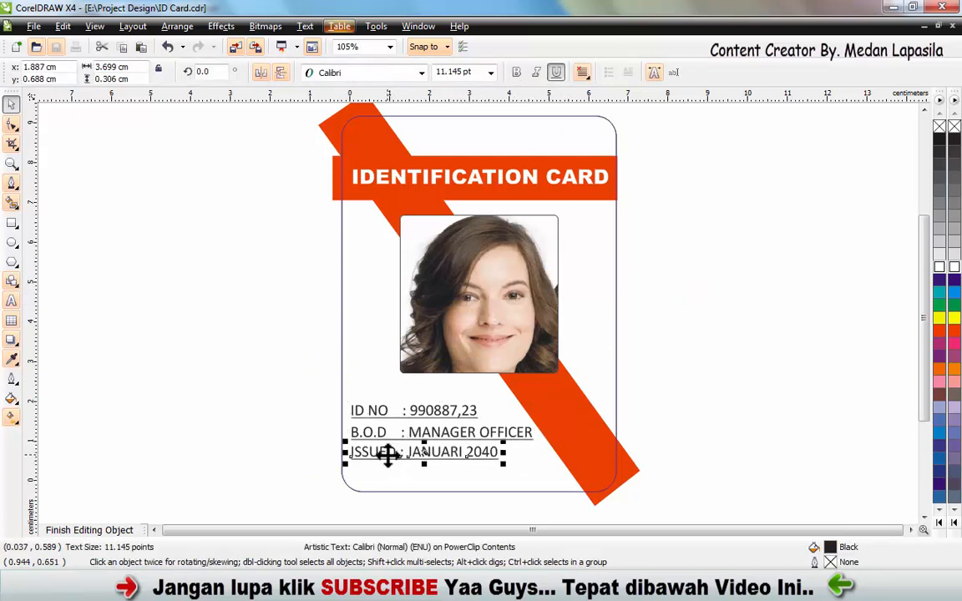
pyautogui.moveTo(386, 453); pyautogui.dragTo(388, 462)
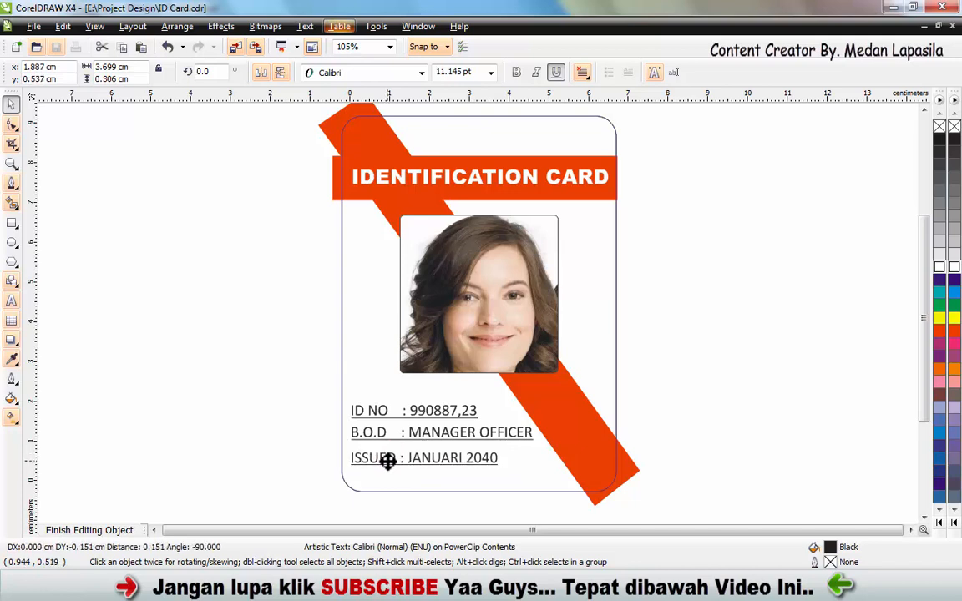
pyautogui.click(273, 440)
pyautogui.click(99, 528)
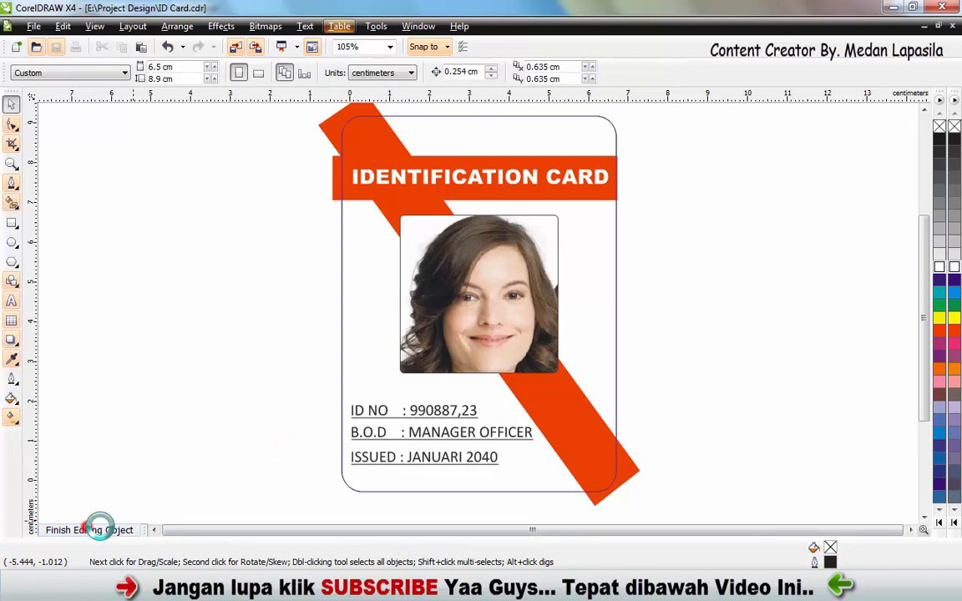
pyautogui.click(192, 401)
# - Compare the layout of the card on Page 2 with the reference card on Page 1
pyautogui.click(766, 535)
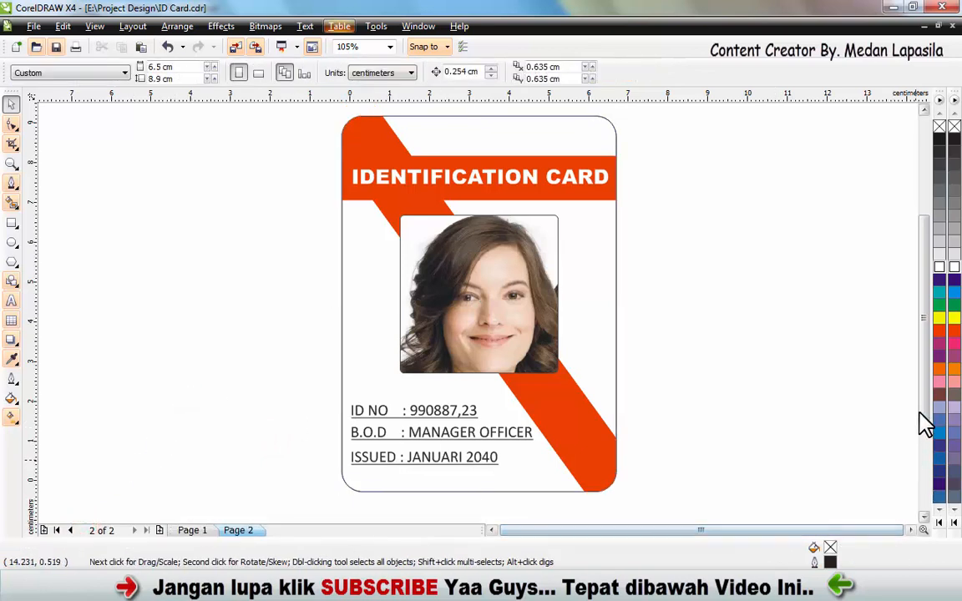
pyautogui.moveTo(923, 407); pyautogui.dragTo(924, 404)
pyautogui.click(203, 529)
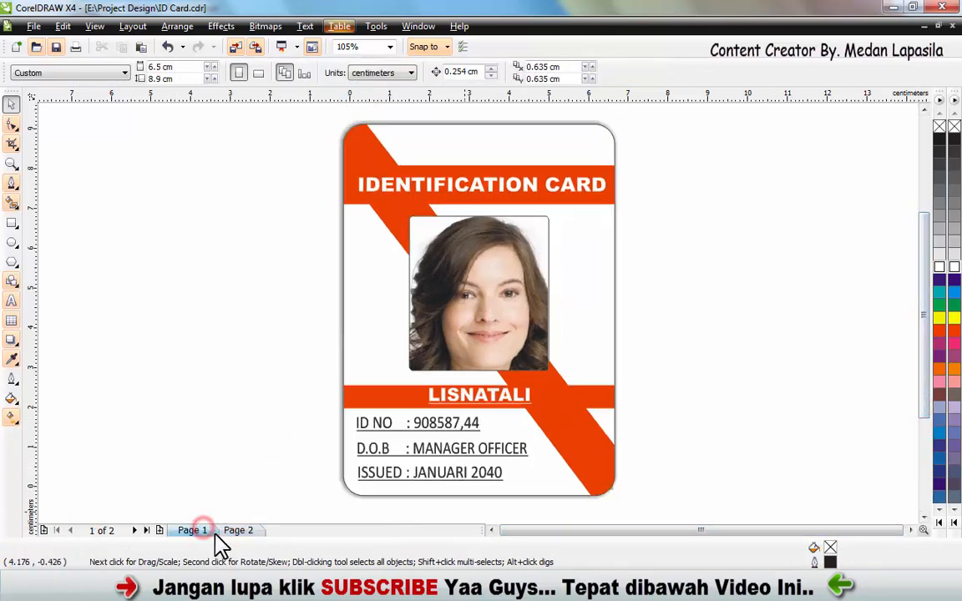
pyautogui.click(236, 531)
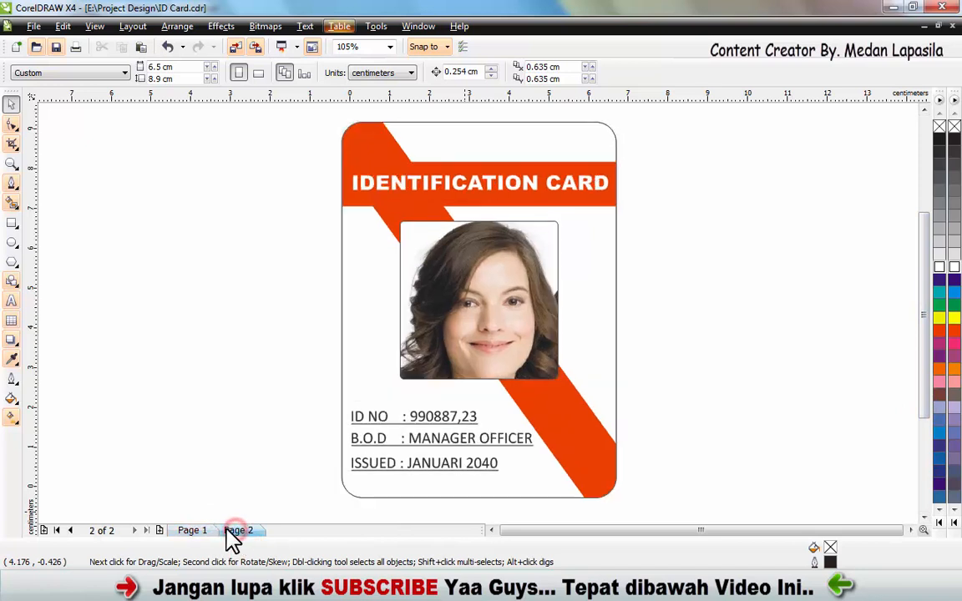
pyautogui.click(192, 530)
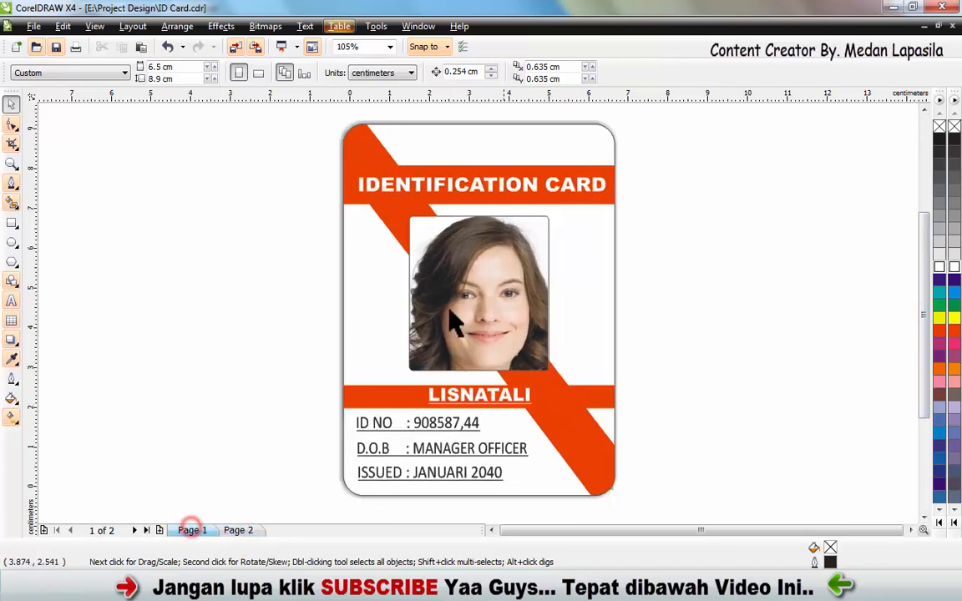
pyautogui.click(240, 531)
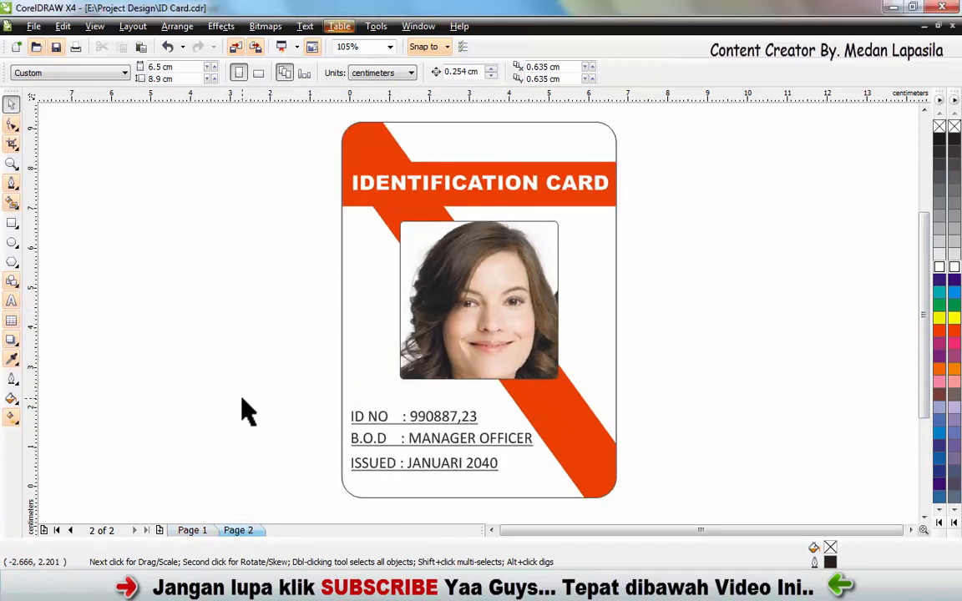
pyautogui.click(610, 269)
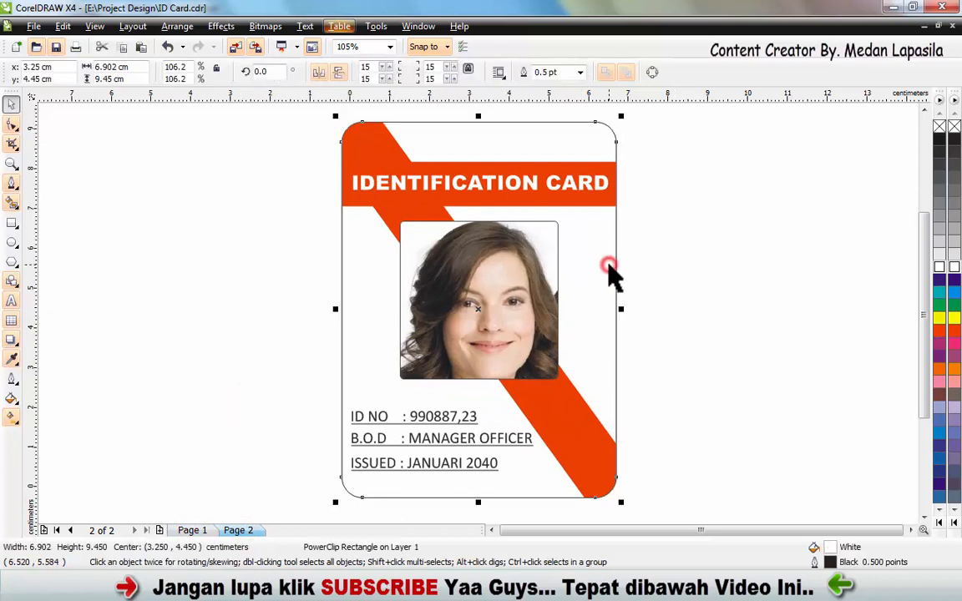
pyautogui.click(191, 224)
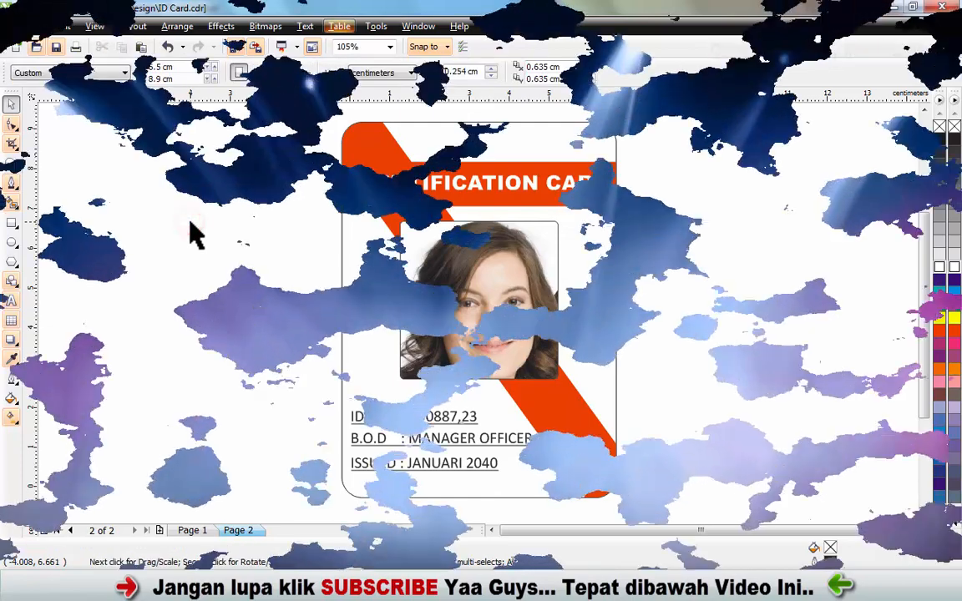